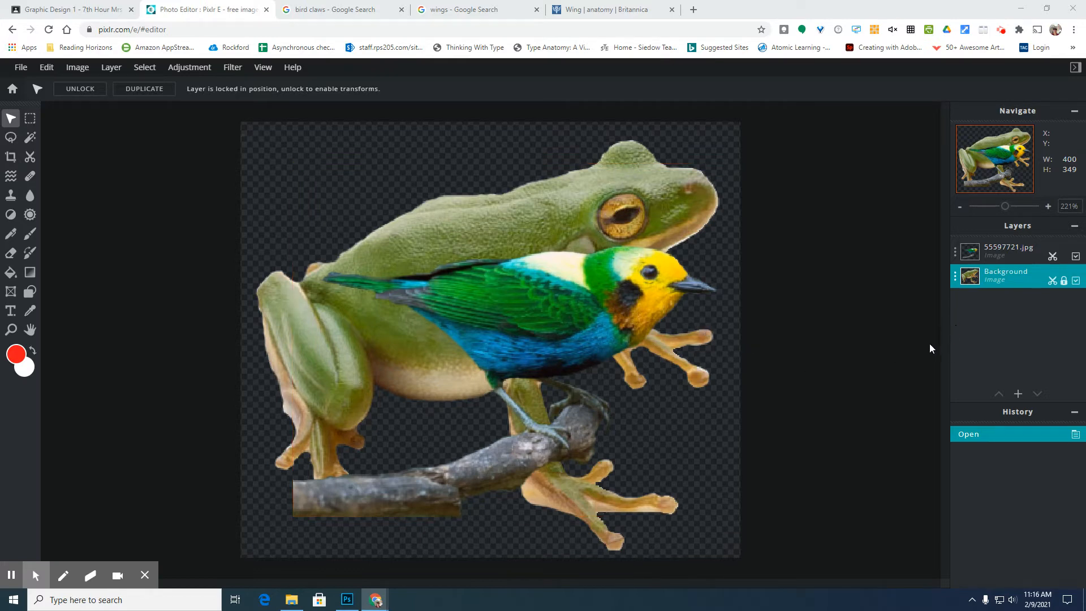
# - Move the bird layer lower over the frog's body and scale it to about 370 × 276 px
pyautogui.click(1007, 259)
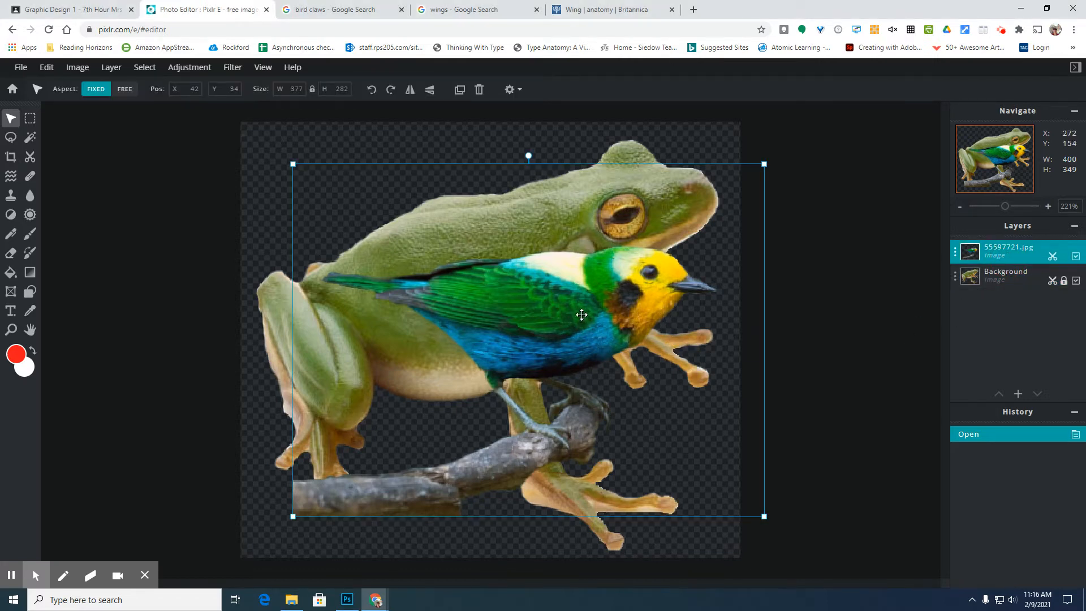
pyautogui.moveTo(579, 325); pyautogui.dragTo(583, 288)
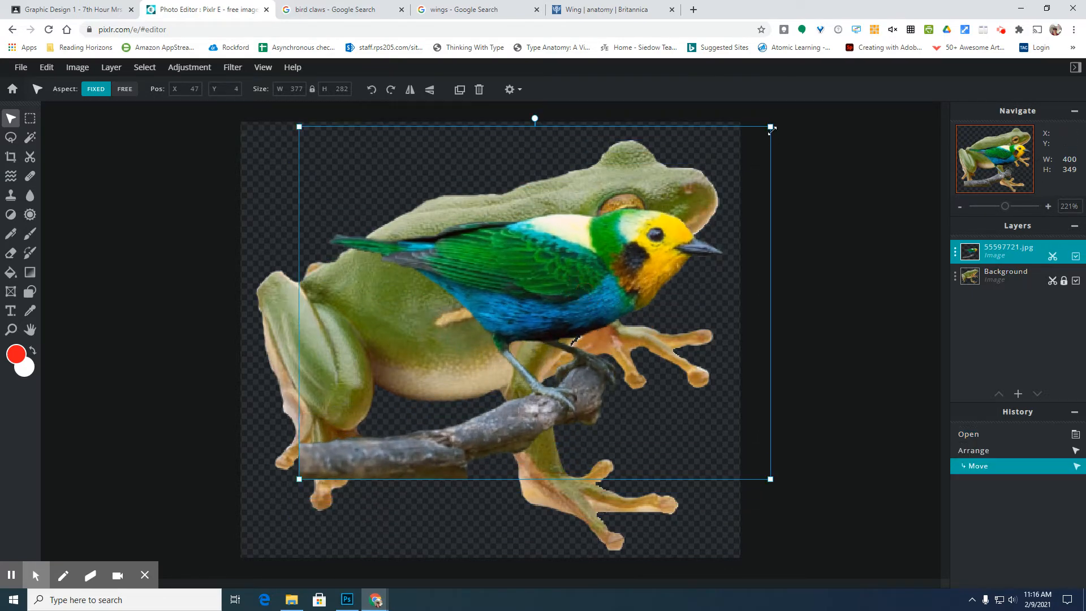
pyautogui.moveTo(772, 130); pyautogui.dragTo(858, 92)
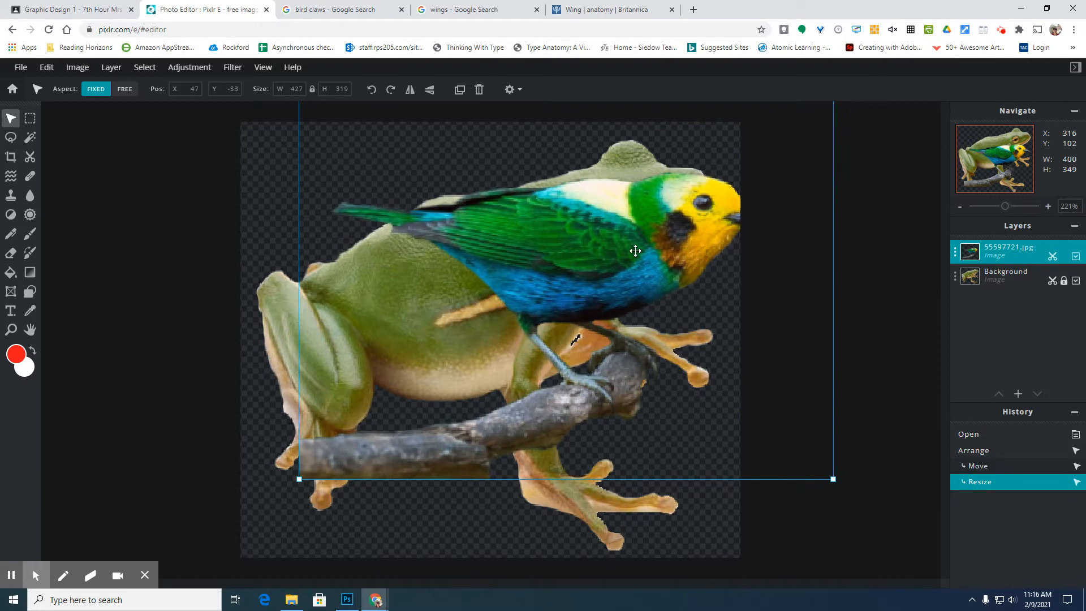
pyautogui.moveTo(635, 251); pyautogui.dragTo(576, 350)
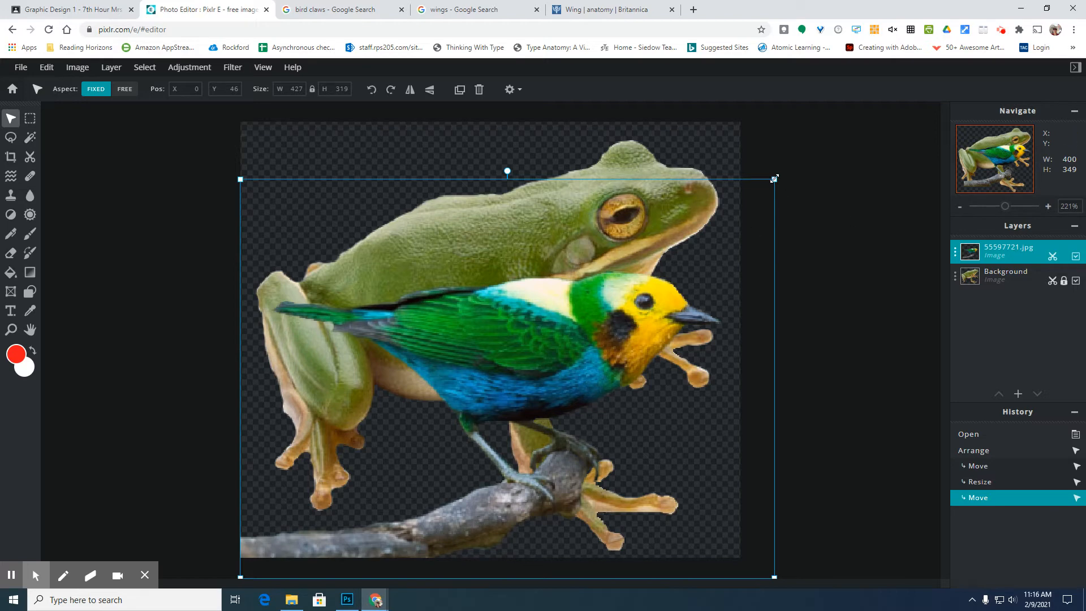
pyautogui.moveTo(775, 178); pyautogui.dragTo(705, 230)
pyautogui.click(652, 204)
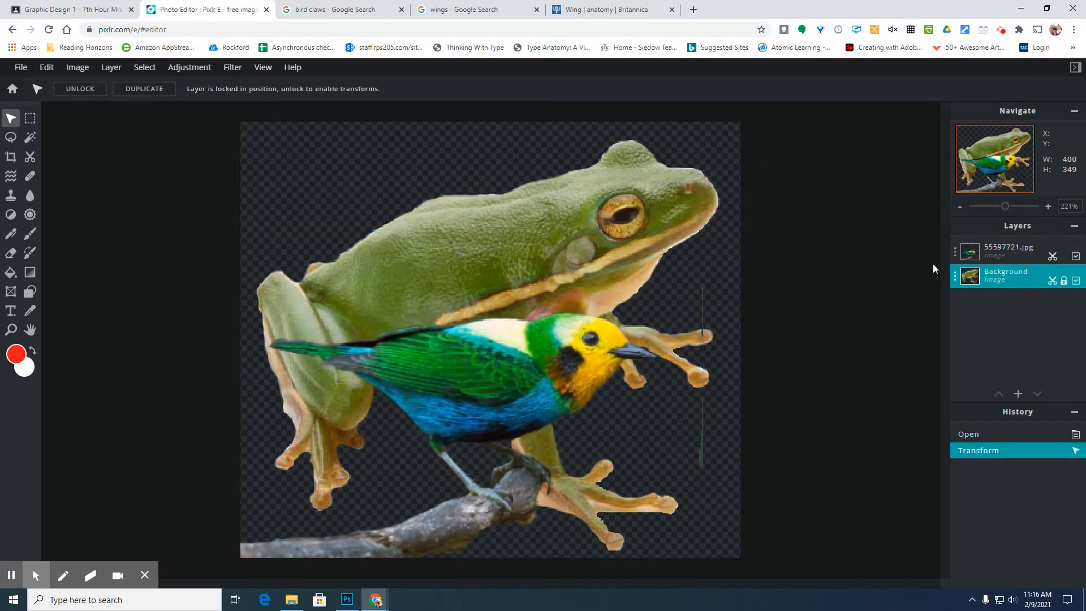
# - Unlock the Background frog layer and scale it down proportionally to about 308 × 269 px
pyautogui.scroll(-5, 638, 268)
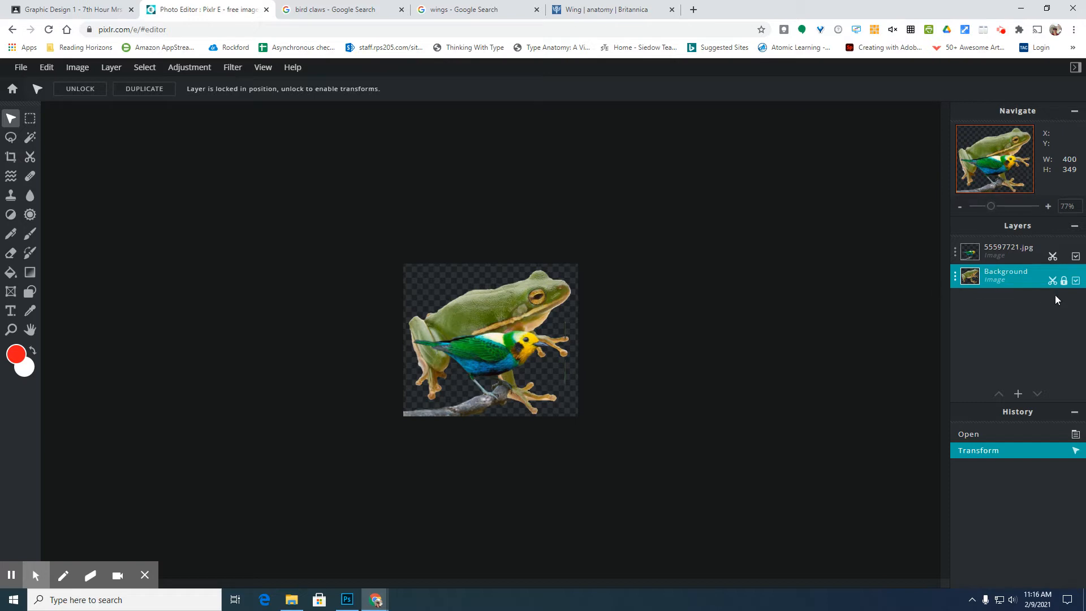
pyautogui.click(956, 279)
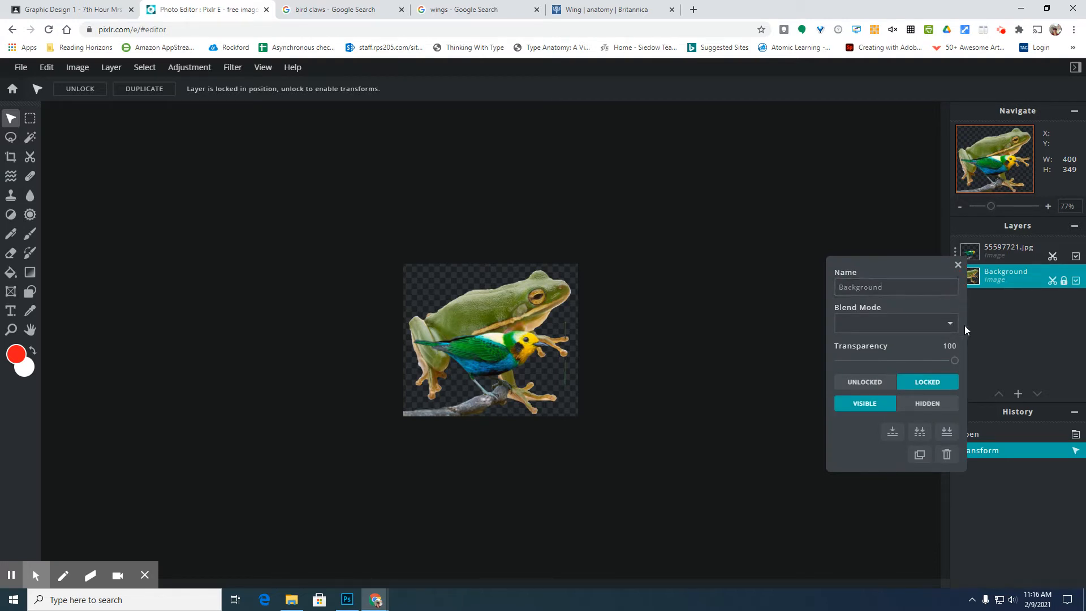
pyautogui.click(865, 383)
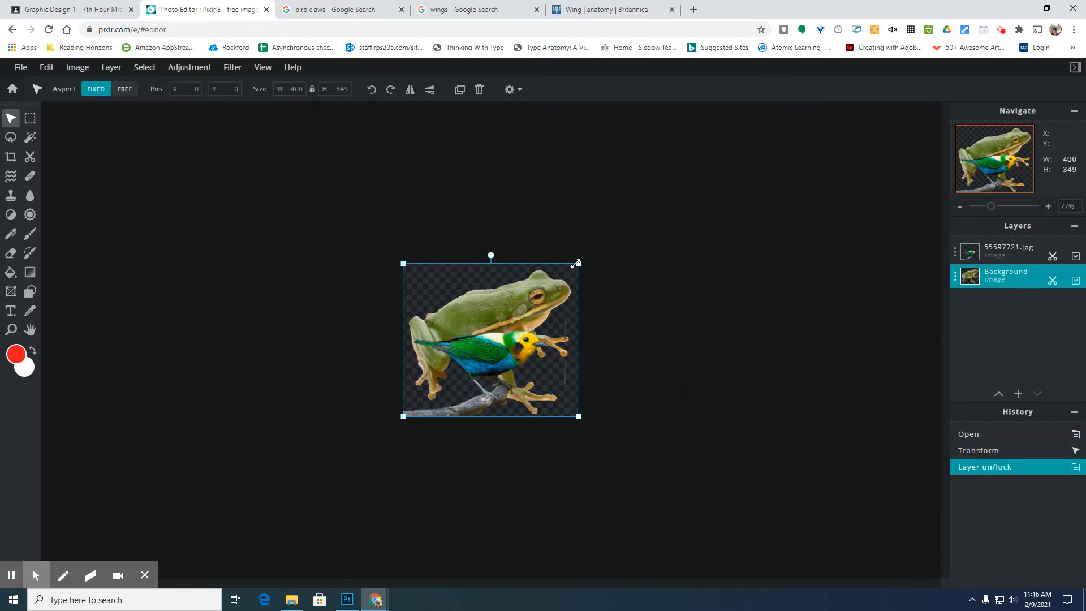
pyautogui.moveTo(576, 263); pyautogui.dragTo(538, 298)
pyautogui.scroll(5, 517, 327)
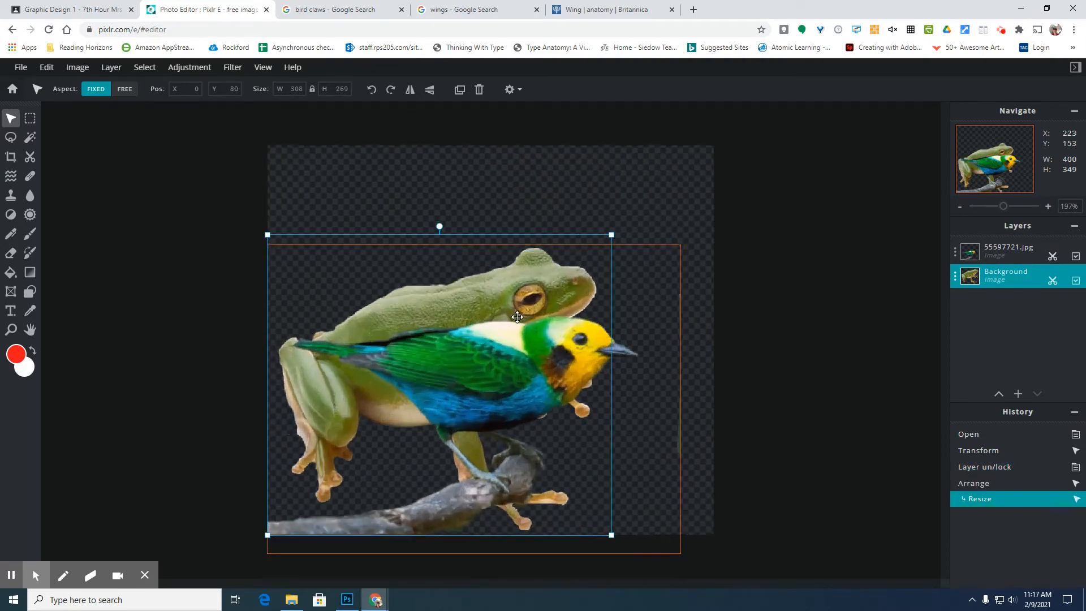
pyautogui.click(787, 273)
# - Move the bird layer up over the frog's head and enlarge it to about 390 × 291 px
pyautogui.click(557, 392)
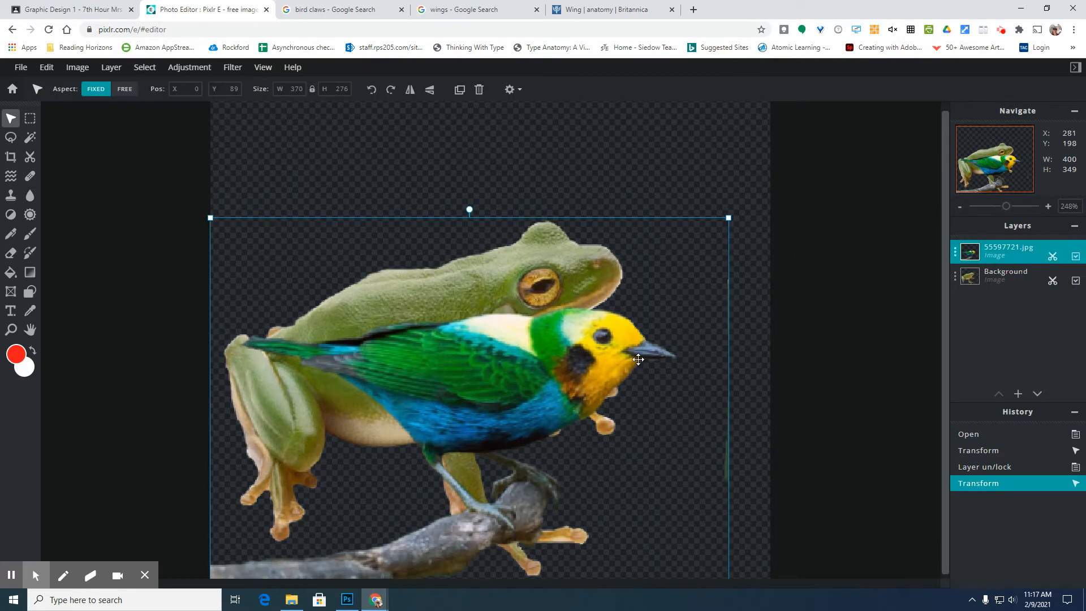
pyautogui.moveTo(572, 369); pyautogui.dragTo(574, 296)
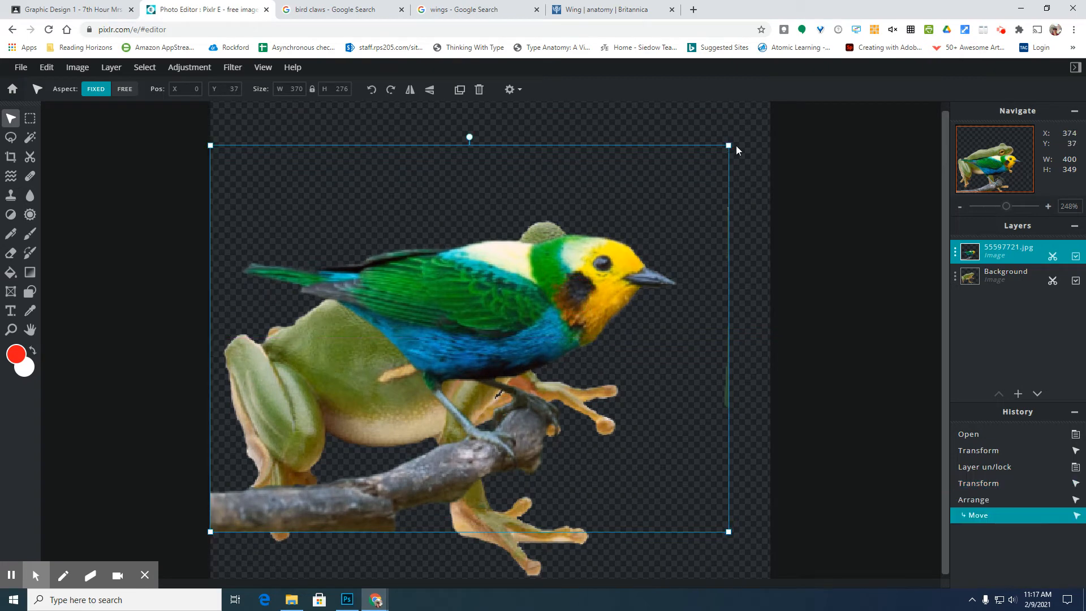
pyautogui.moveTo(728, 146); pyautogui.dragTo(757, 123)
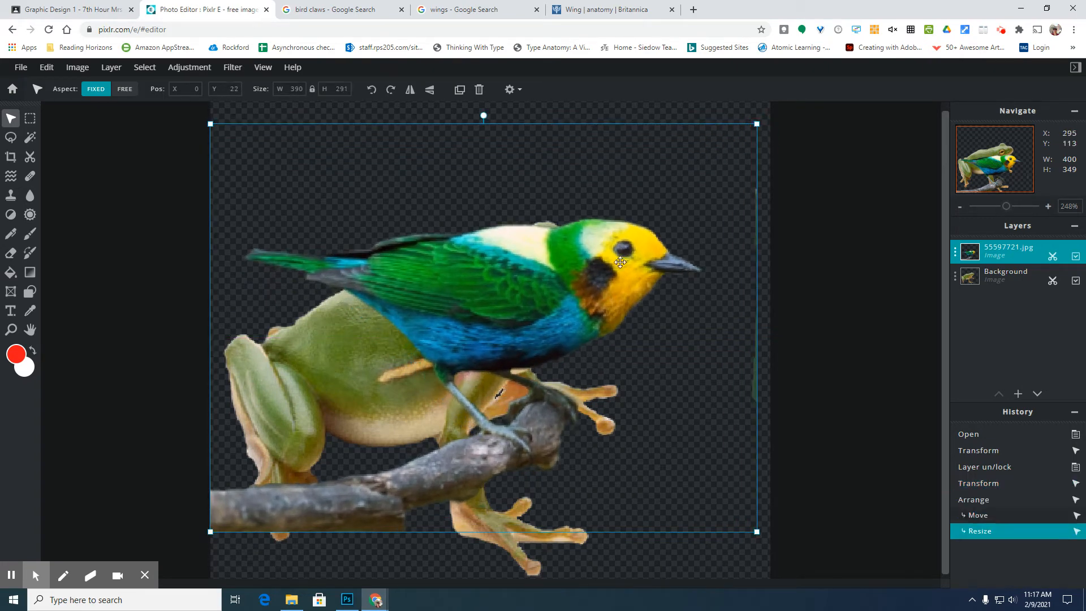
pyautogui.moveTo(600, 300); pyautogui.dragTo(596, 298)
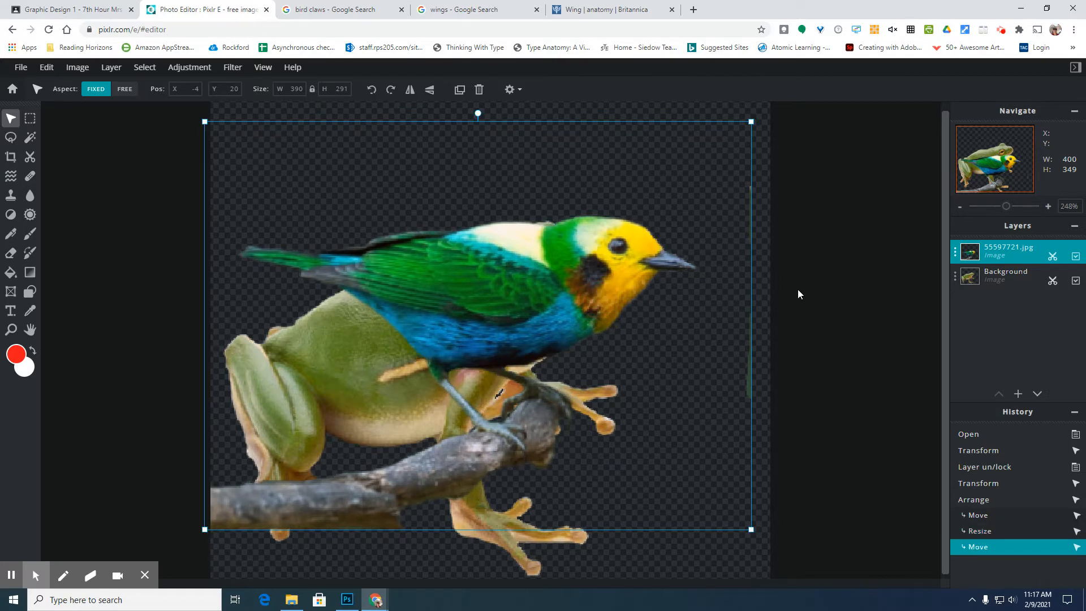
# - Use the Cutout tool's Draw Mask brush in add mode to paint along the bird's tail and upper back
pyautogui.click(30, 160)
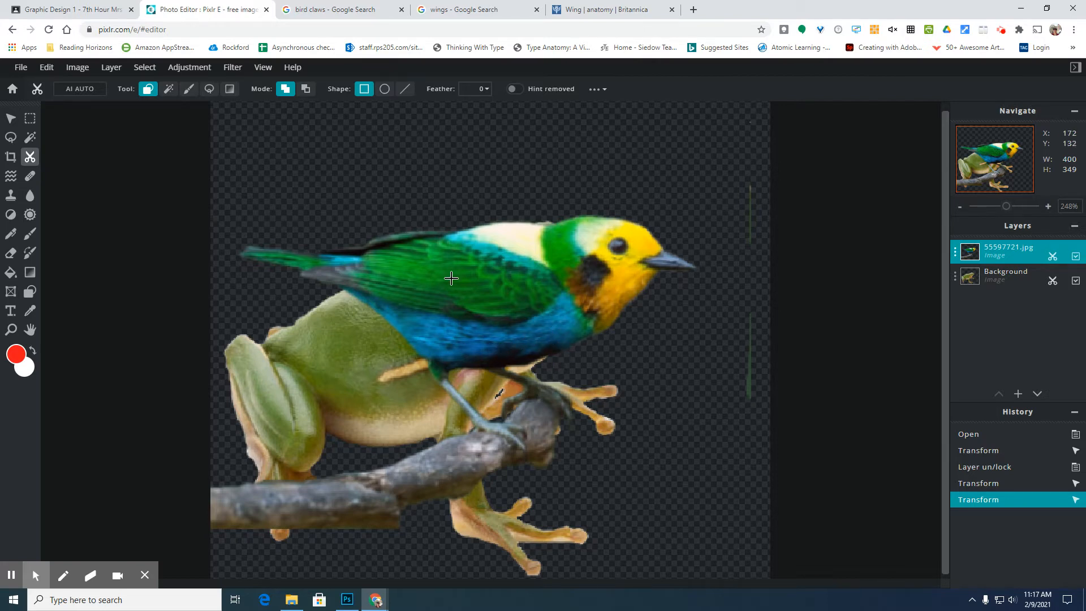
pyautogui.click(189, 89)
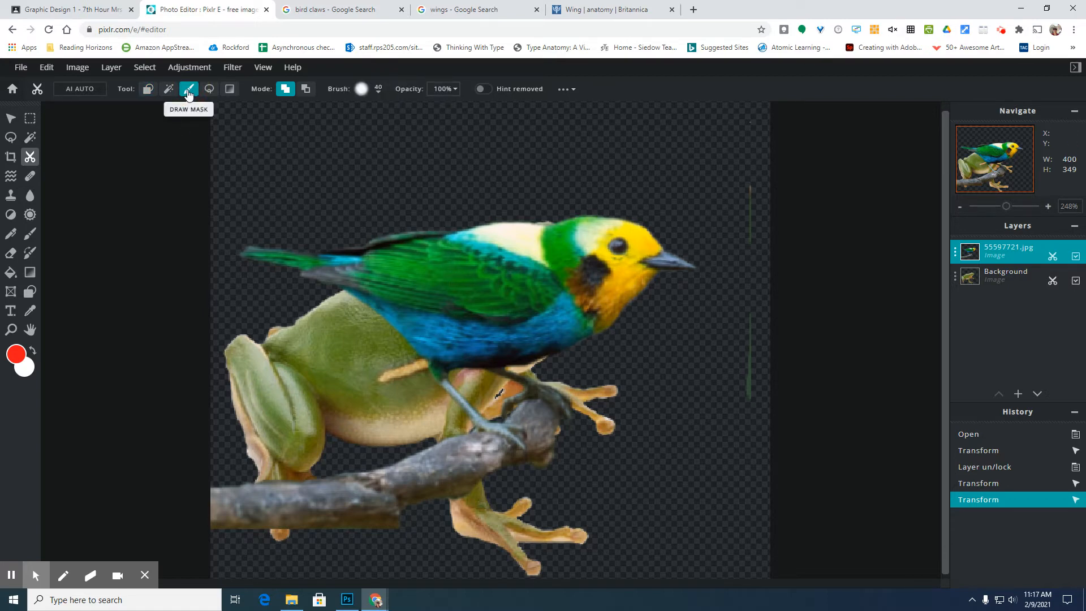
pyautogui.click(229, 249)
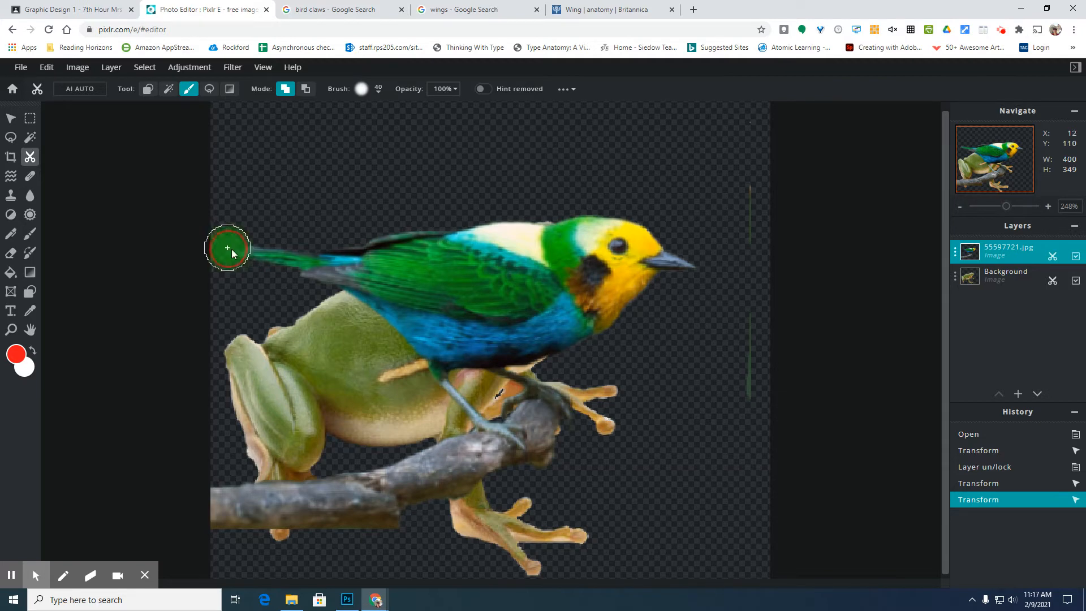
pyautogui.moveTo(229, 249); pyautogui.dragTo(438, 242)
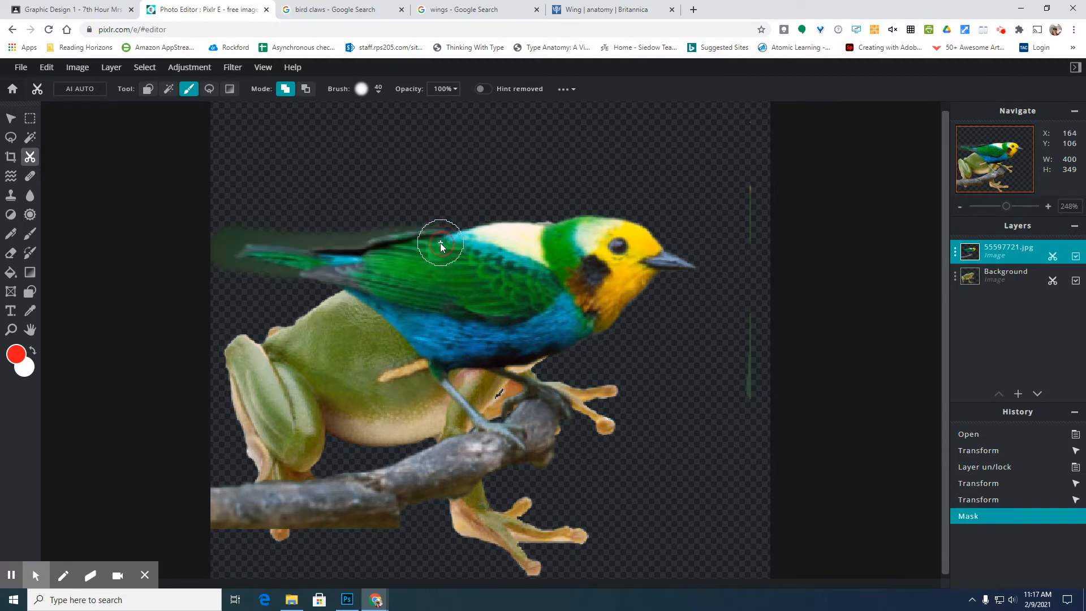
# - Mask out the bird's tail, wing, body, legs and branch in remove mode, keeping its head and neck
pyautogui.click(307, 92)
pyautogui.moveTo(199, 242)
pyautogui.mouseDown()
pyautogui.moveTo(445, 228)
pyautogui.moveTo(237, 270)
pyautogui.moveTo(463, 265)
pyautogui.moveTo(399, 315)
pyautogui.moveTo(506, 316)
pyautogui.moveTo(526, 329)
pyautogui.moveTo(472, 373)
pyautogui.moveTo(507, 387)
pyautogui.moveTo(502, 402)
pyautogui.moveTo(442, 422)
pyautogui.moveTo(586, 451)
pyautogui.moveTo(389, 480)
pyautogui.moveTo(403, 504)
pyautogui.moveTo(165, 509)
pyautogui.moveTo(320, 496)
pyautogui.mouseUp()
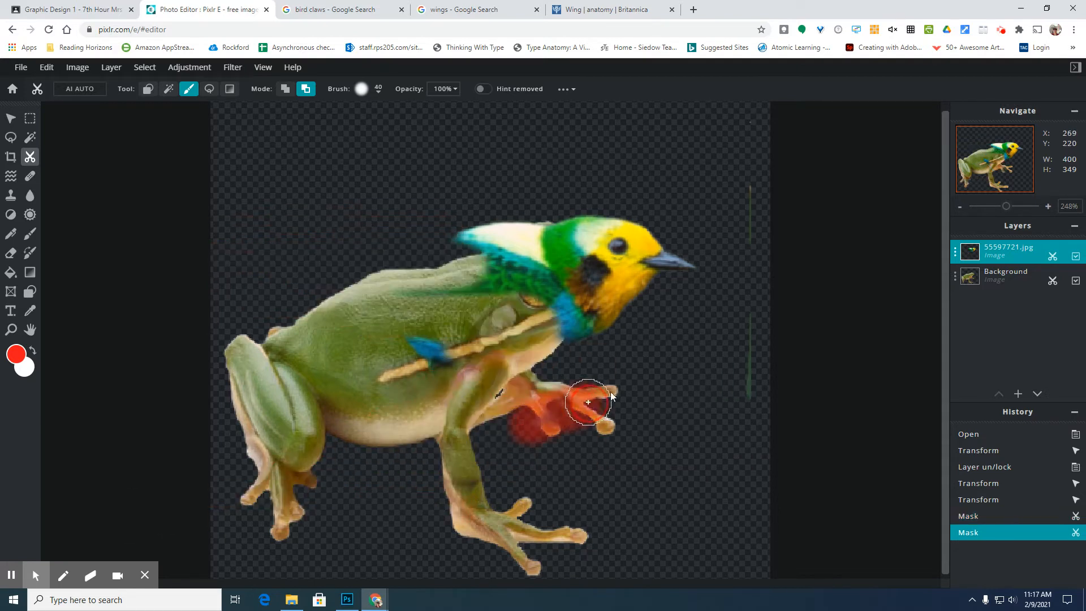
pyautogui.moveTo(609, 392); pyautogui.dragTo(605, 396)
# - Refine the bird's neck mask, undoing the stroke that cuts into the head, trimming the trailing back feathers and restoring the lower neck
pyautogui.moveTo(422, 299)
pyautogui.mouseDown()
pyautogui.moveTo(495, 284)
pyautogui.moveTo(459, 246)
pyautogui.moveTo(514, 232)
pyautogui.mouseUp()
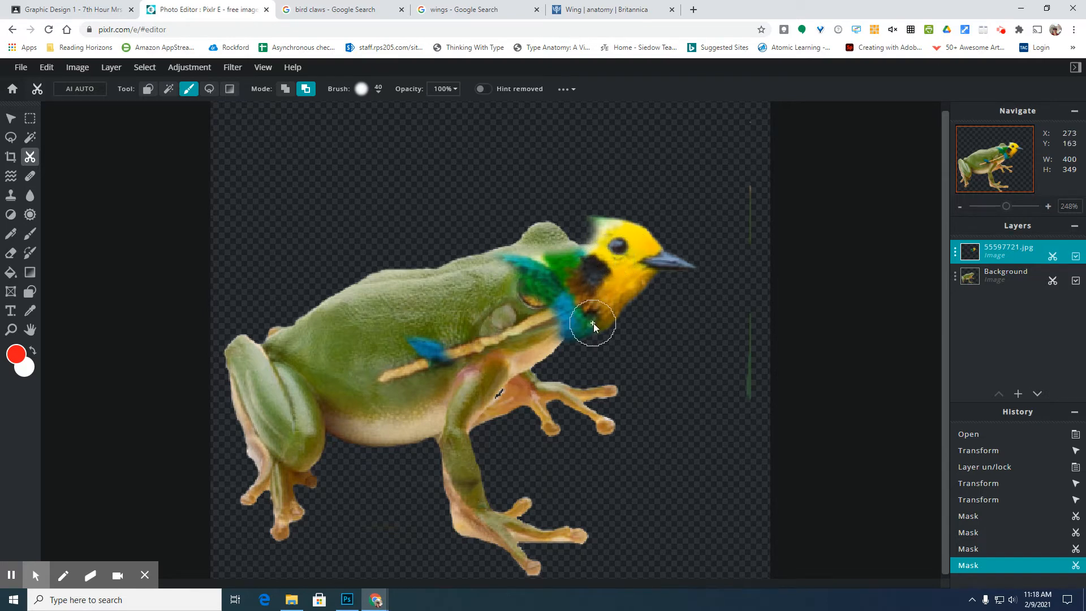
pyautogui.hotkey('ctrl', 'z')
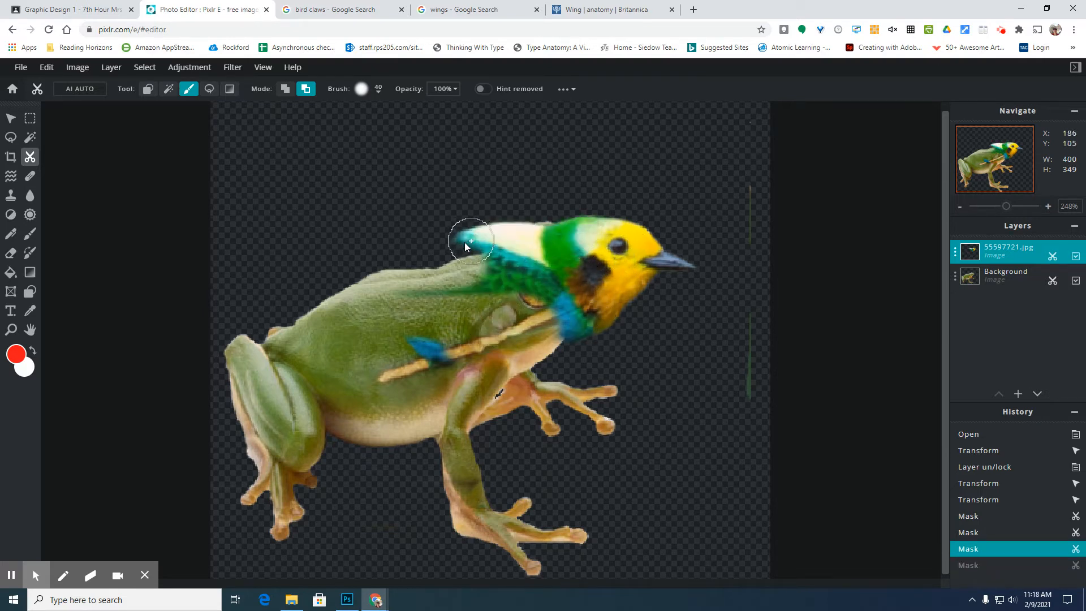
pyautogui.moveTo(463, 240)
pyautogui.mouseDown()
pyautogui.moveTo(499, 295)
pyautogui.moveTo(372, 288)
pyautogui.mouseUp()
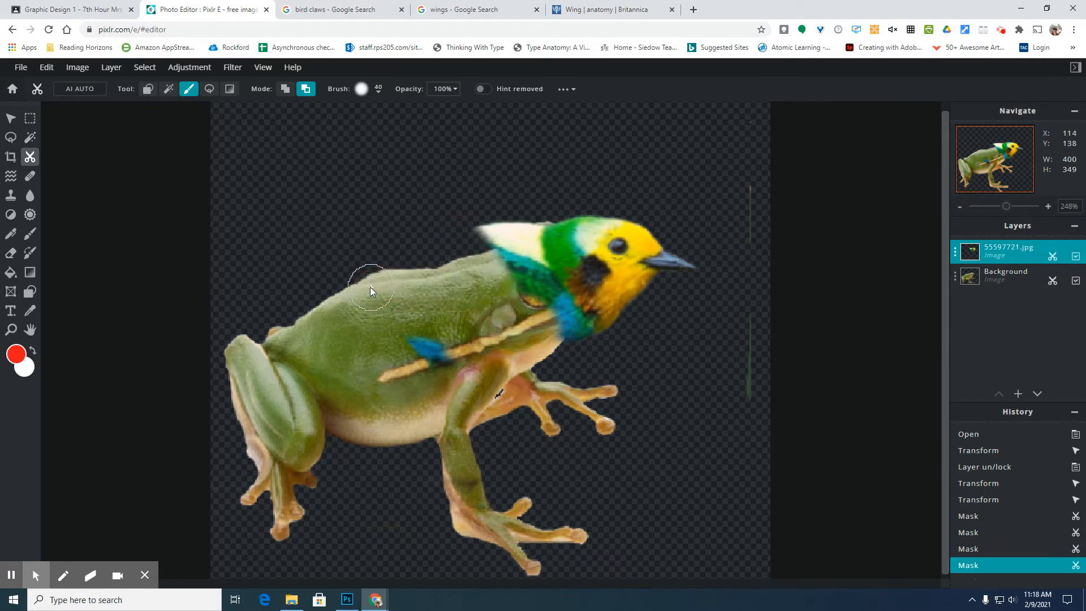
pyautogui.click(285, 91)
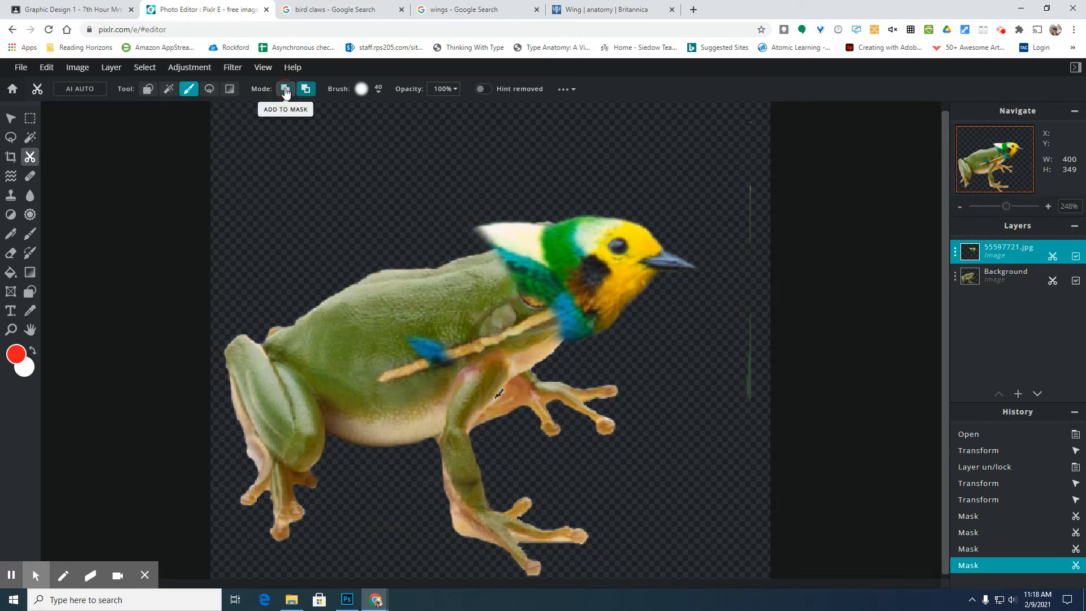
pyautogui.moveTo(569, 305)
pyautogui.mouseDown()
pyautogui.moveTo(538, 286)
pyautogui.moveTo(535, 302)
pyautogui.moveTo(557, 310)
pyautogui.moveTo(535, 302)
pyautogui.mouseUp()
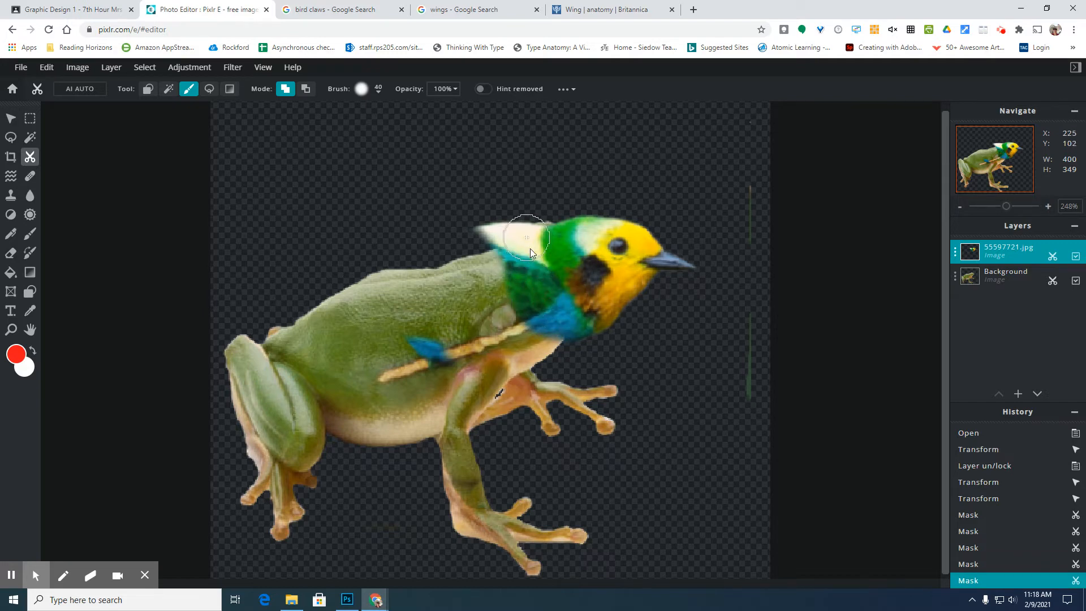
# - Mask out the leftover blue patch on the frog's side and the stray vertical line in front of the beak
pyautogui.click(306, 90)
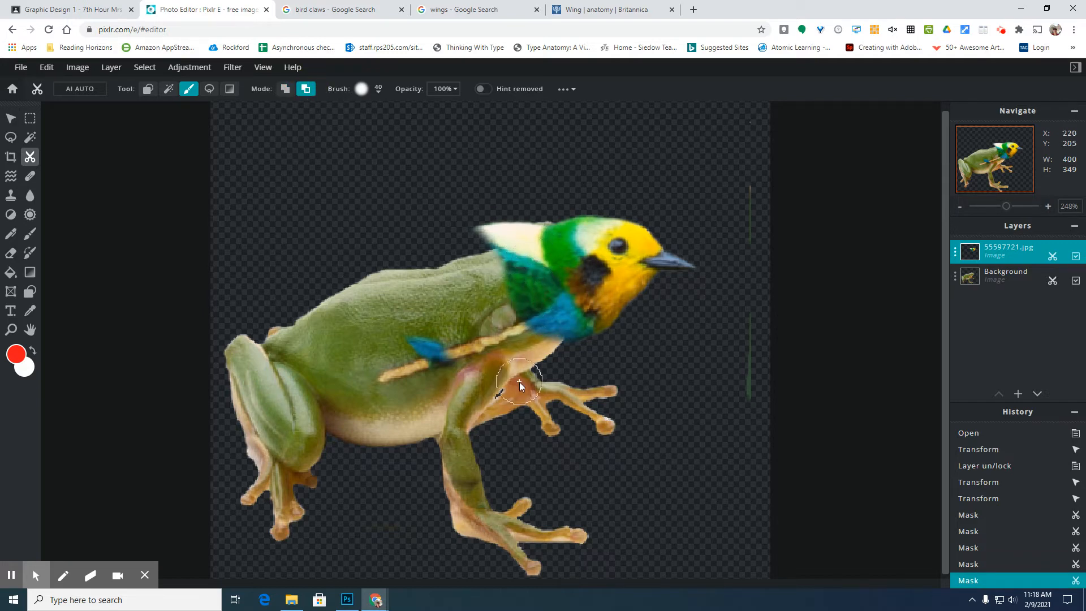
pyautogui.moveTo(444, 370); pyautogui.dragTo(421, 348)
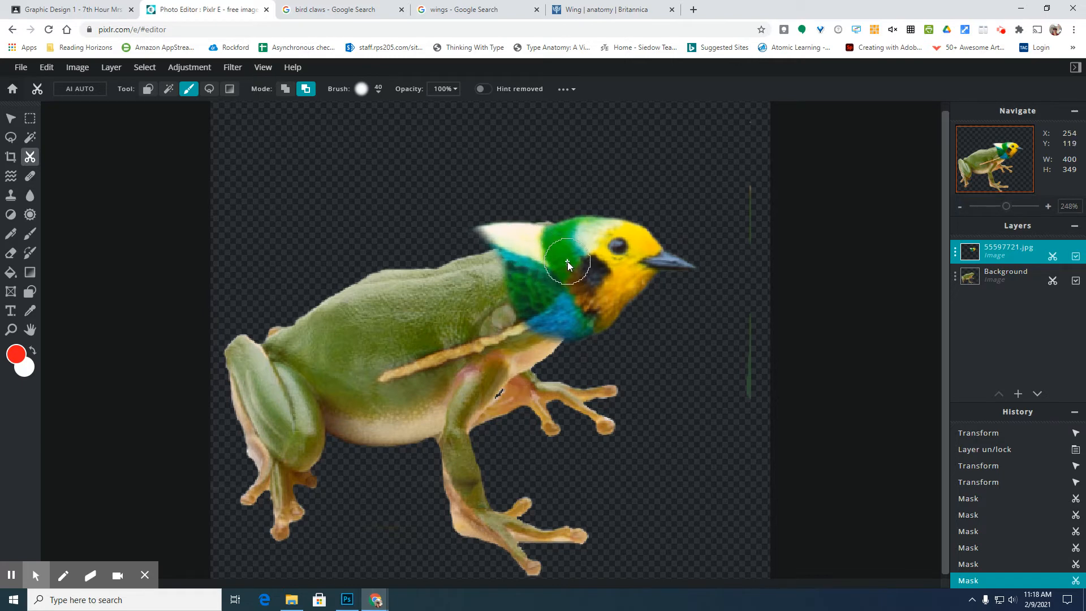
pyautogui.moveTo(755, 185); pyautogui.dragTo(754, 356)
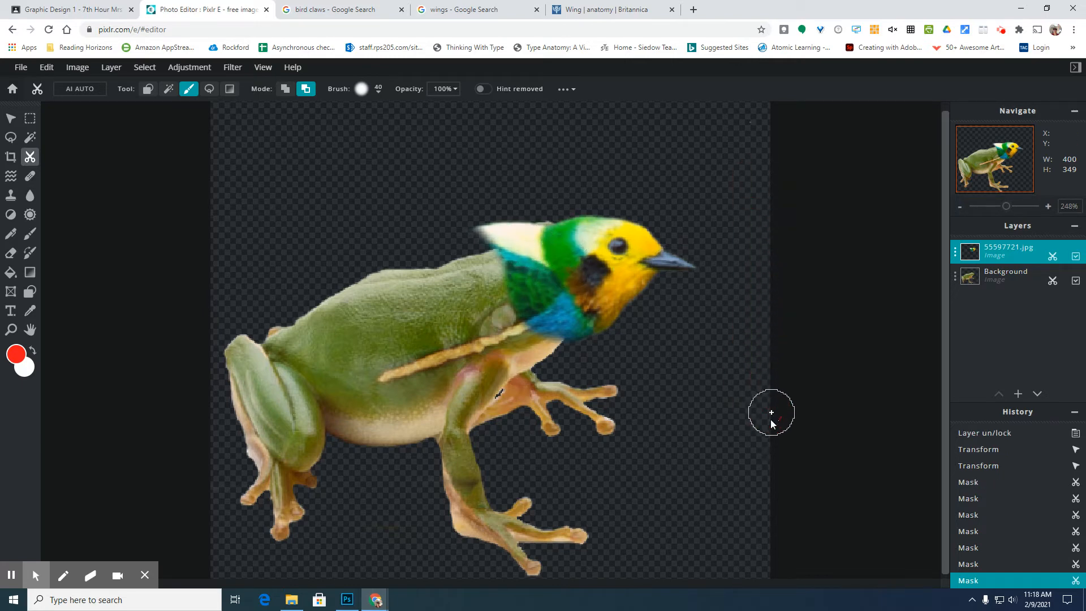
# - Scale the bird head layer to about 434 × 324 px and position it over the frog's head
pyautogui.click(10, 119)
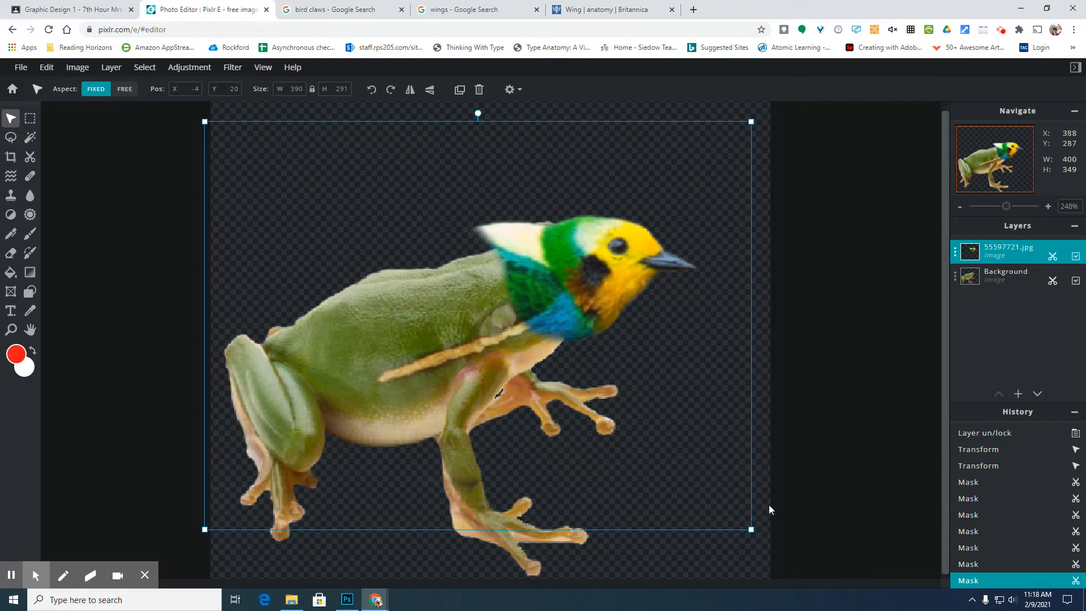
pyautogui.moveTo(752, 530); pyautogui.dragTo(719, 507)
pyautogui.moveTo(549, 251); pyautogui.dragTo(552, 283)
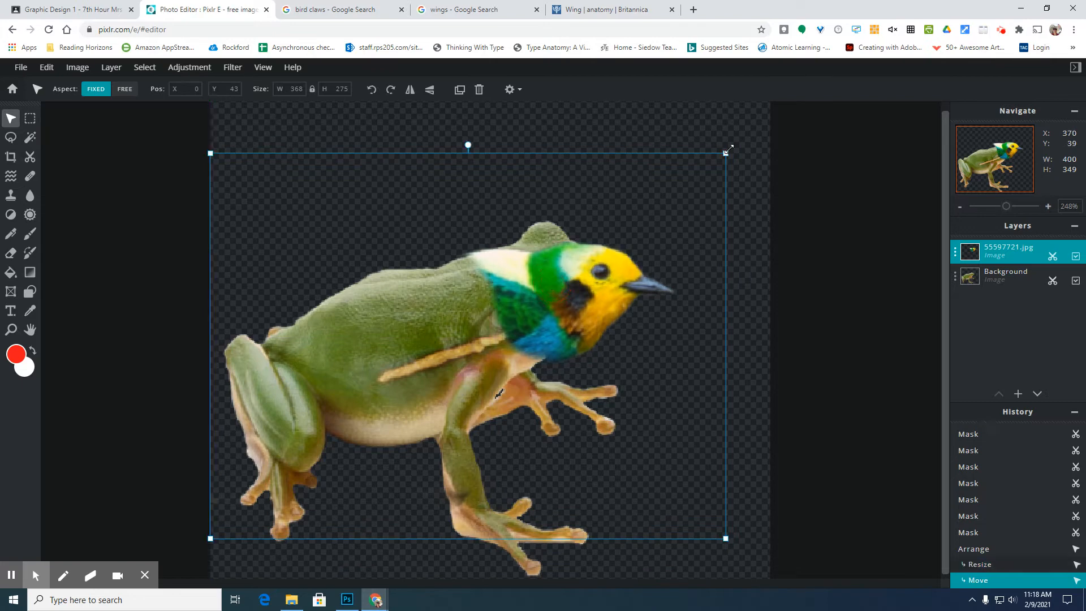
pyautogui.moveTo(726, 151); pyautogui.dragTo(807, 120)
pyautogui.moveTo(619, 274); pyautogui.dragTo(552, 305)
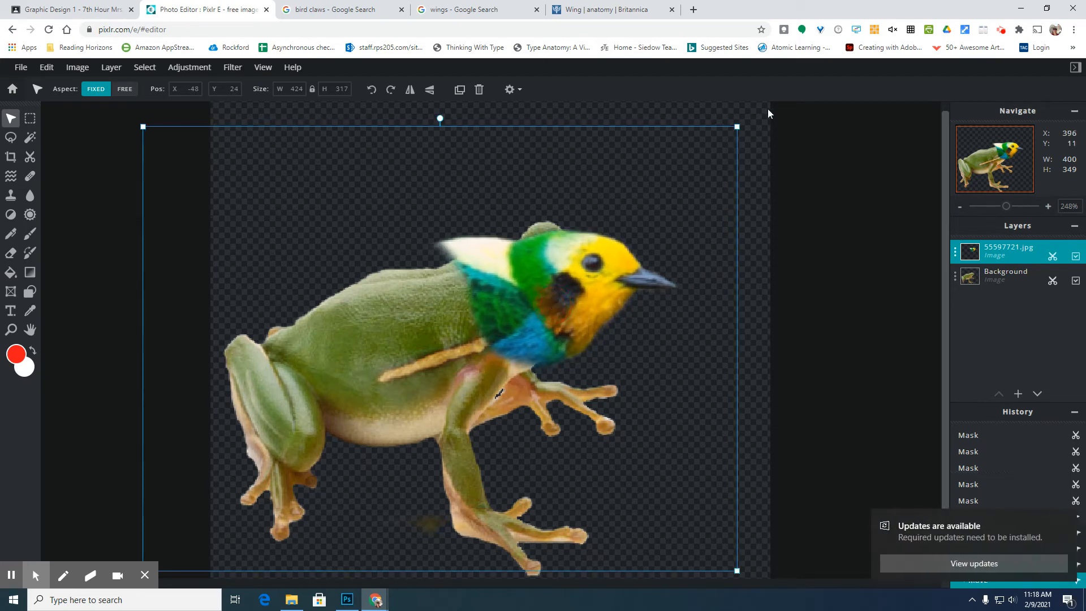
pyautogui.moveTo(736, 128); pyautogui.dragTo(749, 117)
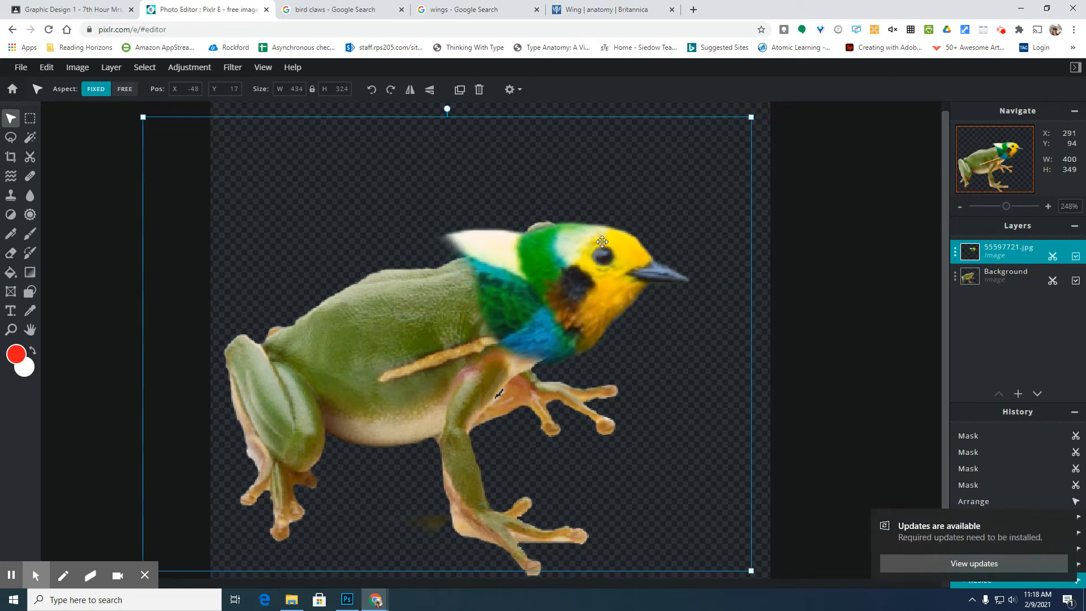
pyautogui.moveTo(569, 264); pyautogui.dragTo(507, 281)
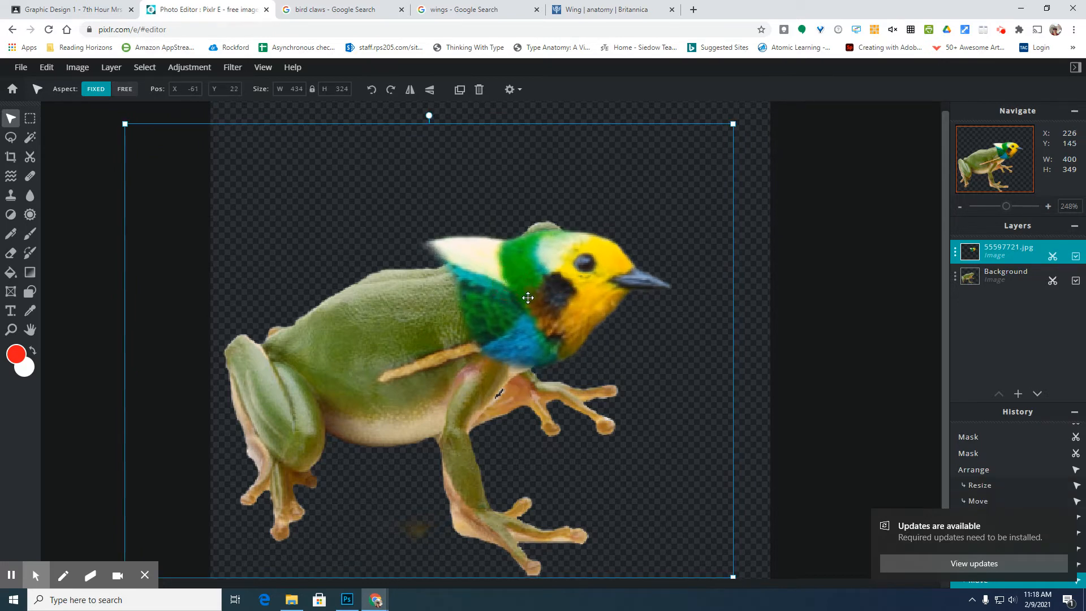
# - Set the Draw Mask brush opacity to 18%, try an add-mode stroke along the bird's neck edge and undo it
pyautogui.click(30, 158)
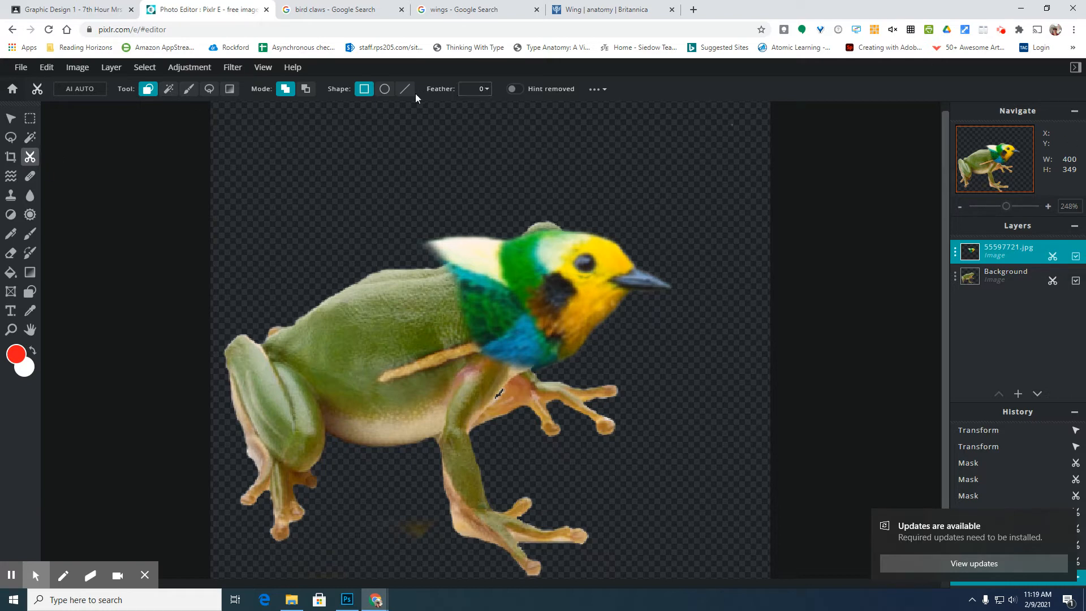
pyautogui.click(189, 89)
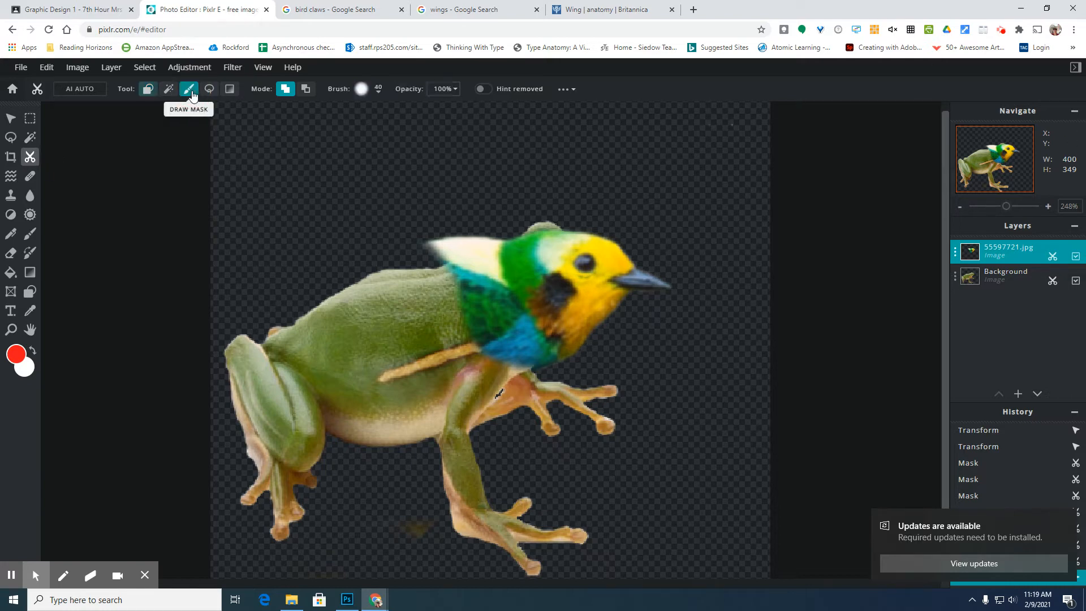
pyautogui.click(445, 89)
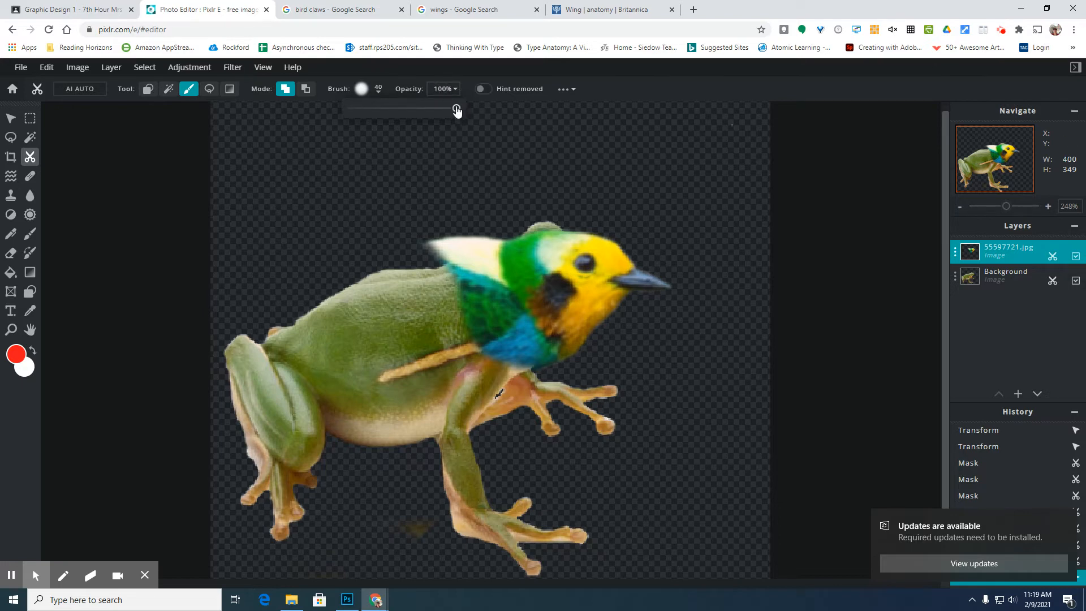
pyautogui.moveTo(457, 112); pyautogui.dragTo(372, 115)
pyautogui.moveTo(489, 374); pyautogui.dragTo(459, 314)
pyautogui.hotkey('ctrl', 'z')
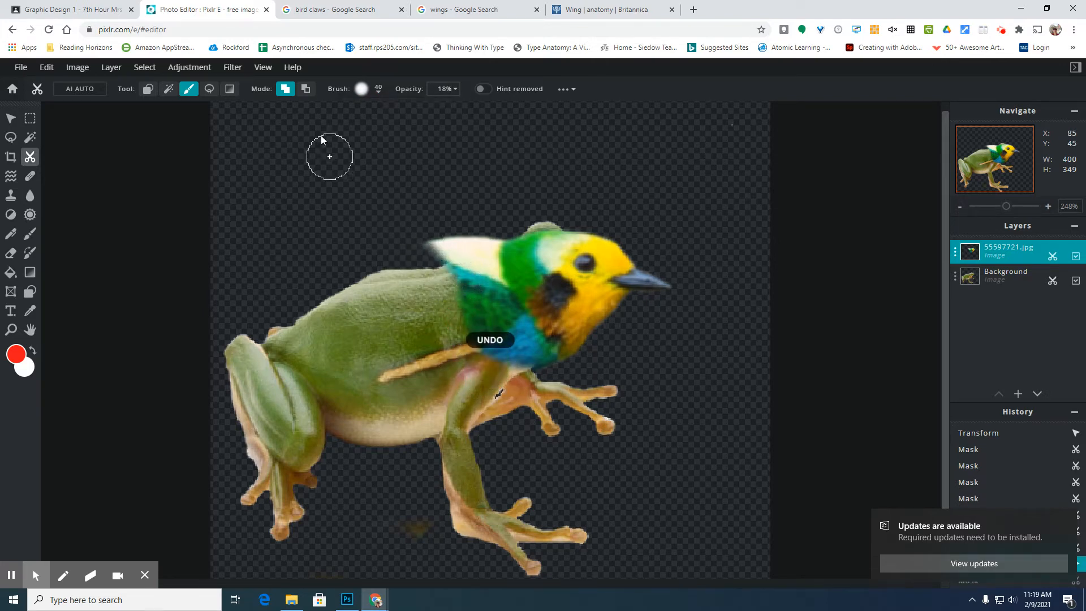
# - Switch the mask brush to remove mode and lightly fade the bird's rear neck edge and white back feathers at 18% opacity
pyautogui.click(306, 89)
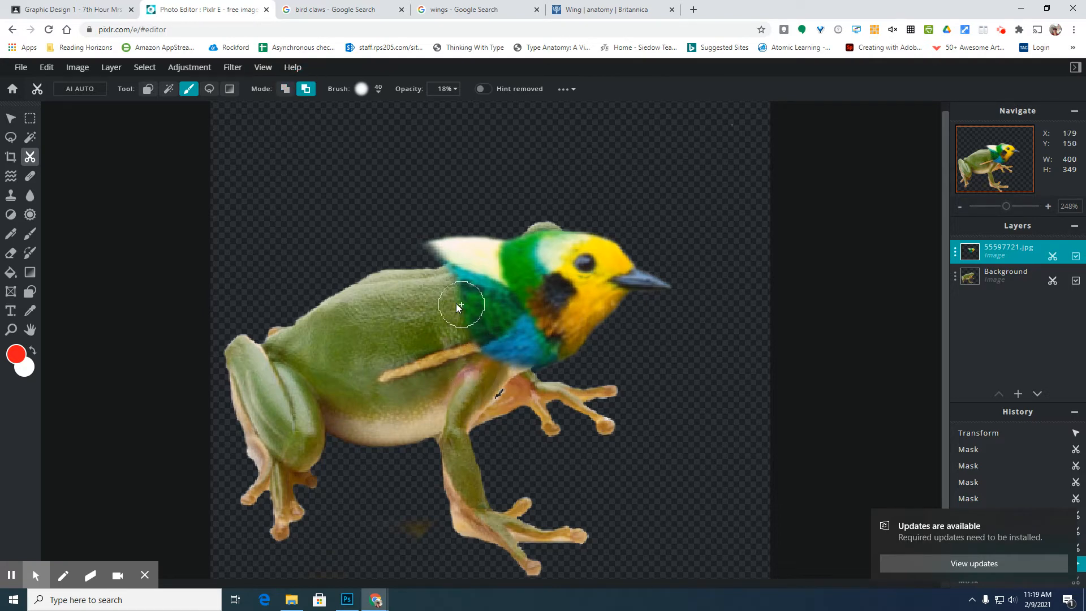
pyautogui.moveTo(476, 335); pyautogui.dragTo(475, 336)
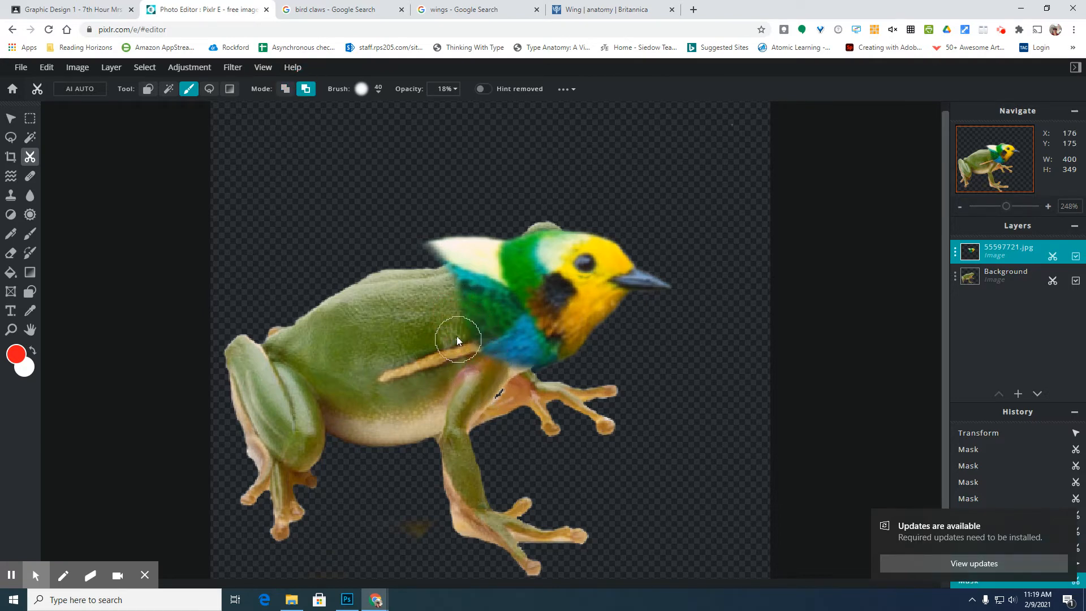
pyautogui.scroll(3, 437, 239)
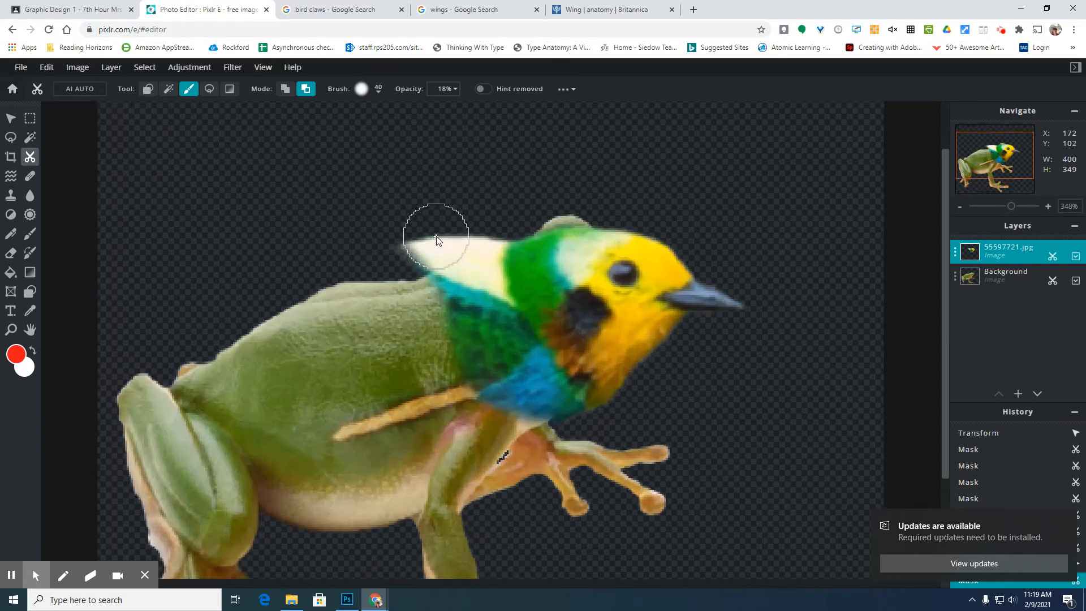
pyautogui.scroll(4, 369, 263)
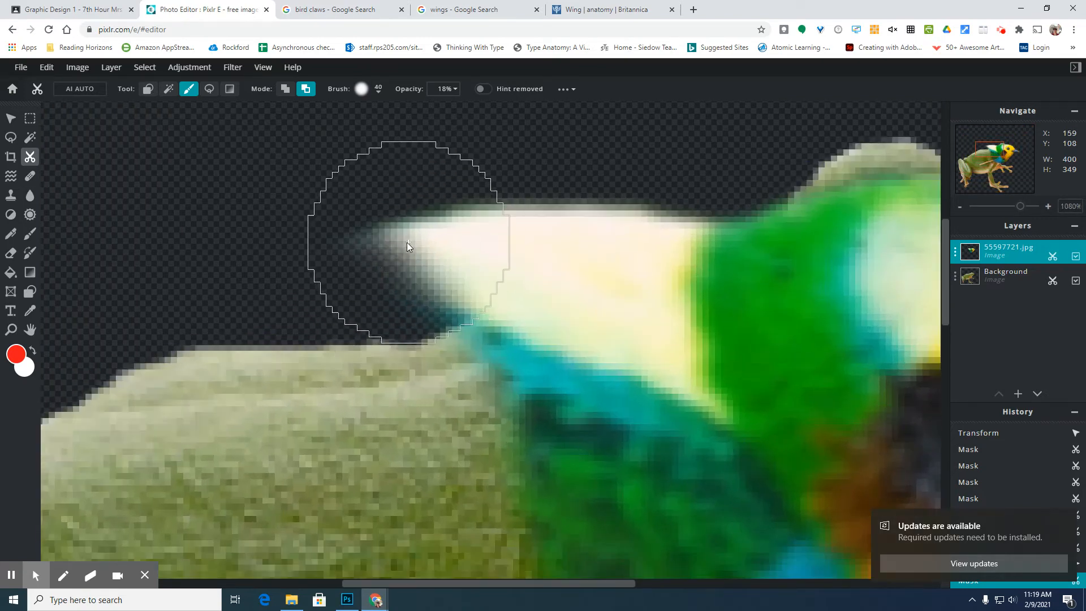
pyautogui.moveTo(406, 243); pyautogui.dragTo(552, 214)
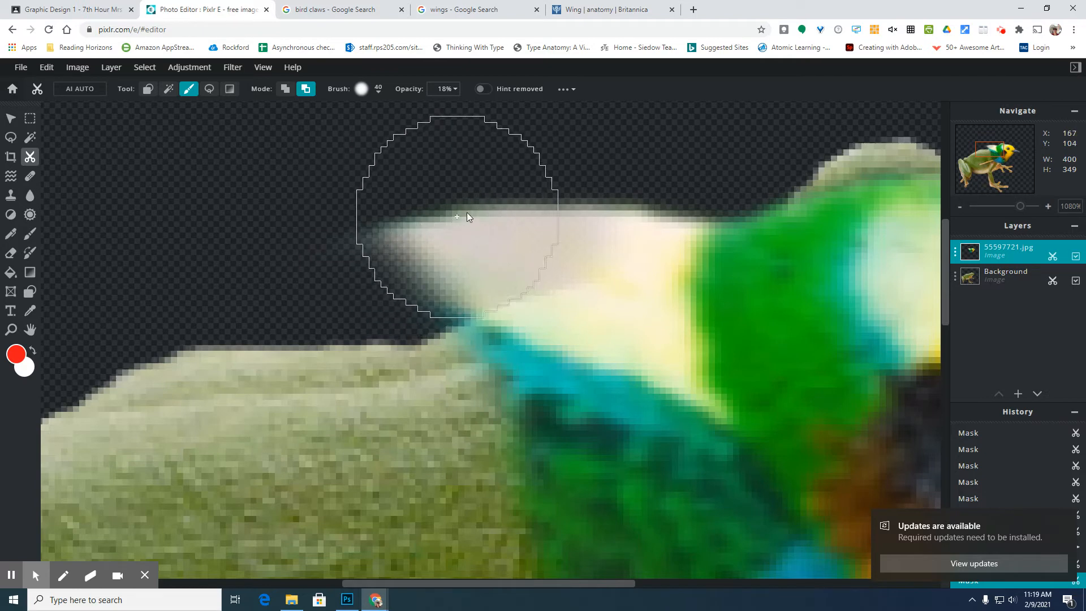
# - Try removing the white back feathers with the mask brush at 100% opacity, and undo the stroke
pyautogui.click(453, 92)
pyautogui.moveTo(372, 110); pyautogui.dragTo(504, 112)
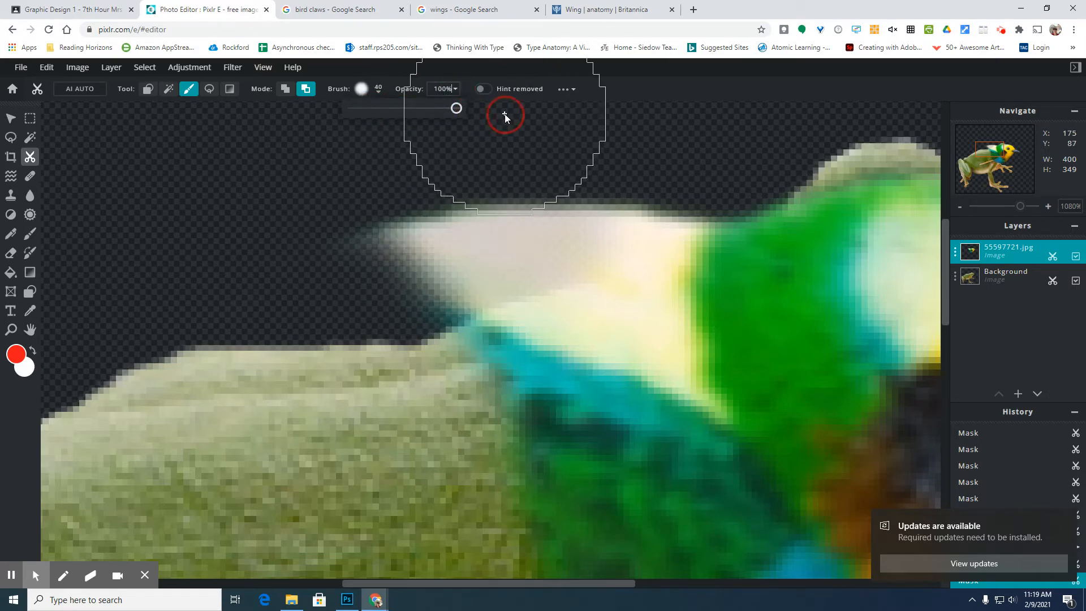
pyautogui.click(367, 223)
pyautogui.moveTo(493, 199); pyautogui.dragTo(598, 174)
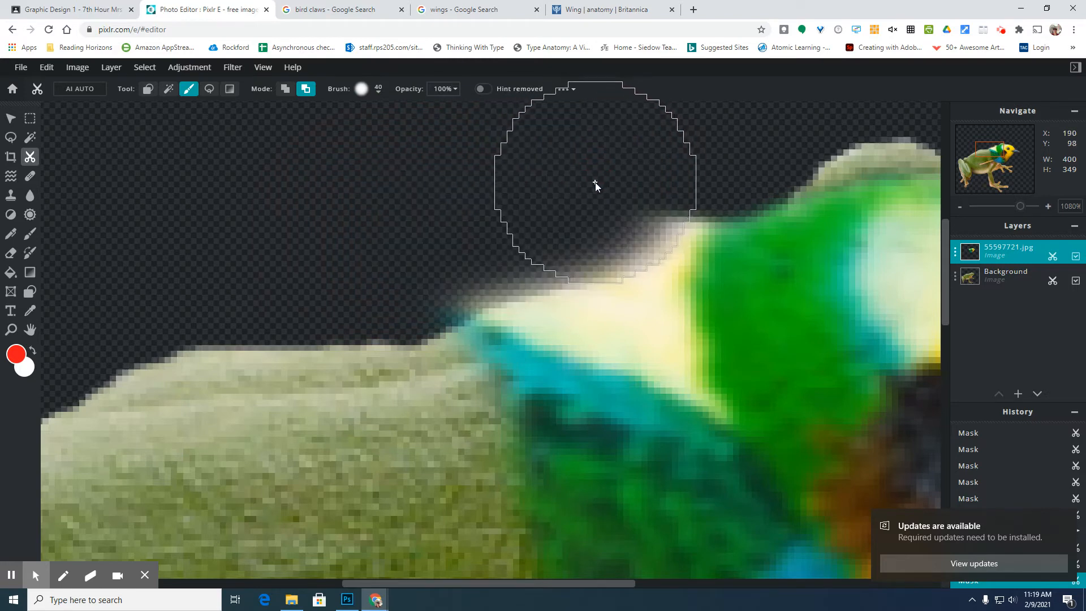
pyautogui.hotkey('ctrl', 'z')
# - Set the mask brush opacity to 20% and fade the white back feathers with repeated strokes
pyautogui.click(451, 94)
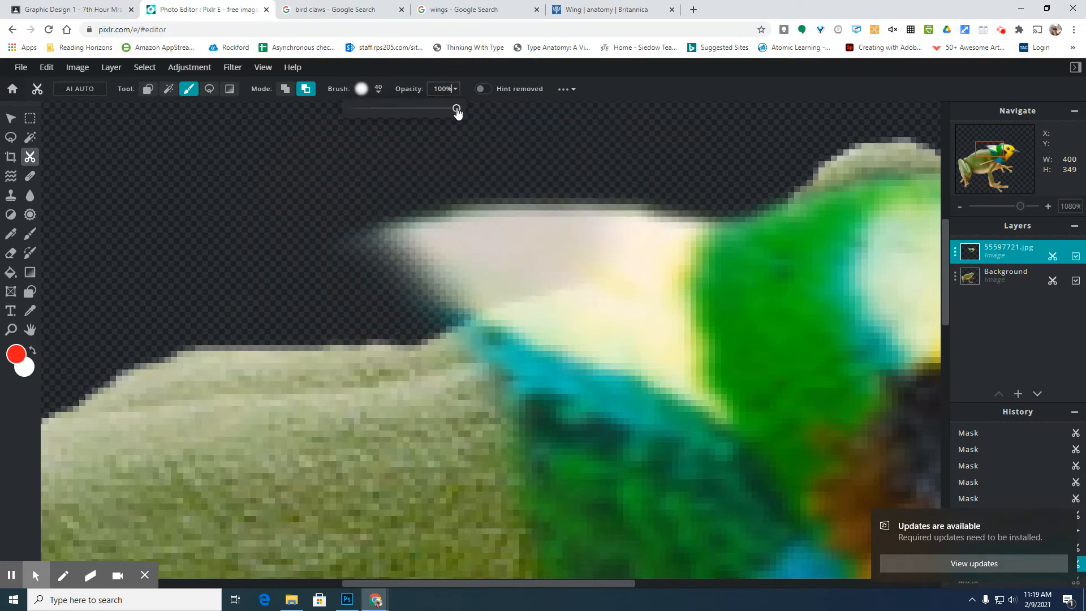
pyautogui.moveTo(453, 109); pyautogui.dragTo(375, 113)
pyautogui.click(368, 165)
pyautogui.moveTo(396, 240); pyautogui.dragTo(529, 212)
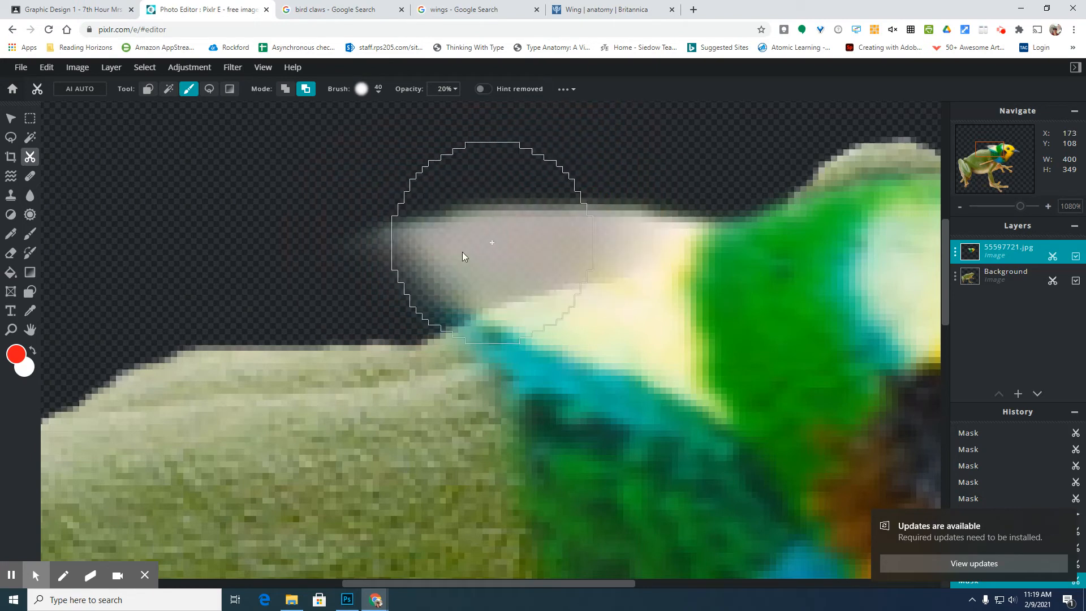
pyautogui.moveTo(411, 229)
pyautogui.mouseDown()
pyautogui.moveTo(588, 187)
pyautogui.moveTo(651, 210)
pyautogui.mouseUp()
pyautogui.click(498, 459)
pyautogui.scroll(-8, 548, 457)
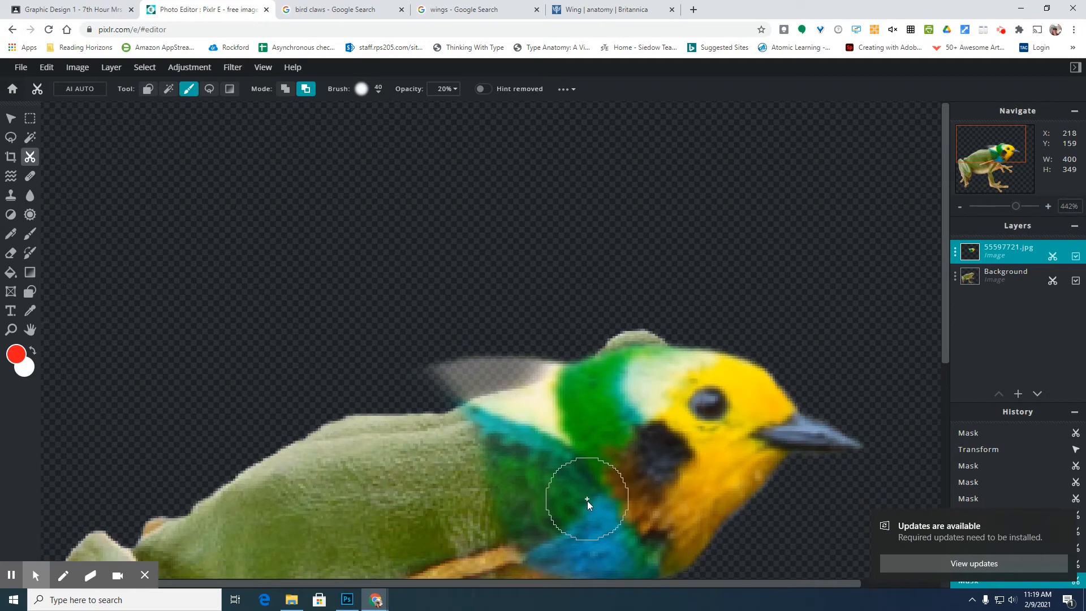
# - Fade the bird's green shoulder and lower blue neck edge into the frog's body with the 20% mask brush
pyautogui.moveTo(484, 508)
pyautogui.mouseDown()
pyautogui.moveTo(527, 495)
pyautogui.moveTo(514, 466)
pyautogui.moveTo(446, 495)
pyautogui.moveTo(529, 461)
pyautogui.mouseUp()
pyautogui.scroll(-2, 585, 508)
pyautogui.scroll(-1, 584, 508)
pyautogui.scroll(4, 524, 401)
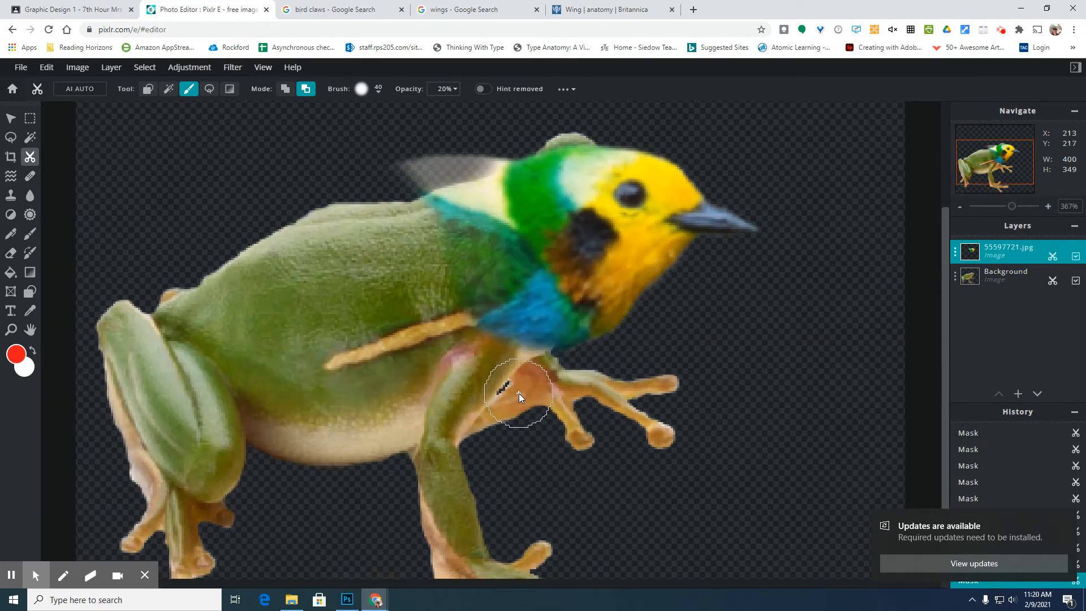
pyautogui.moveTo(501, 322); pyautogui.dragTo(553, 267)
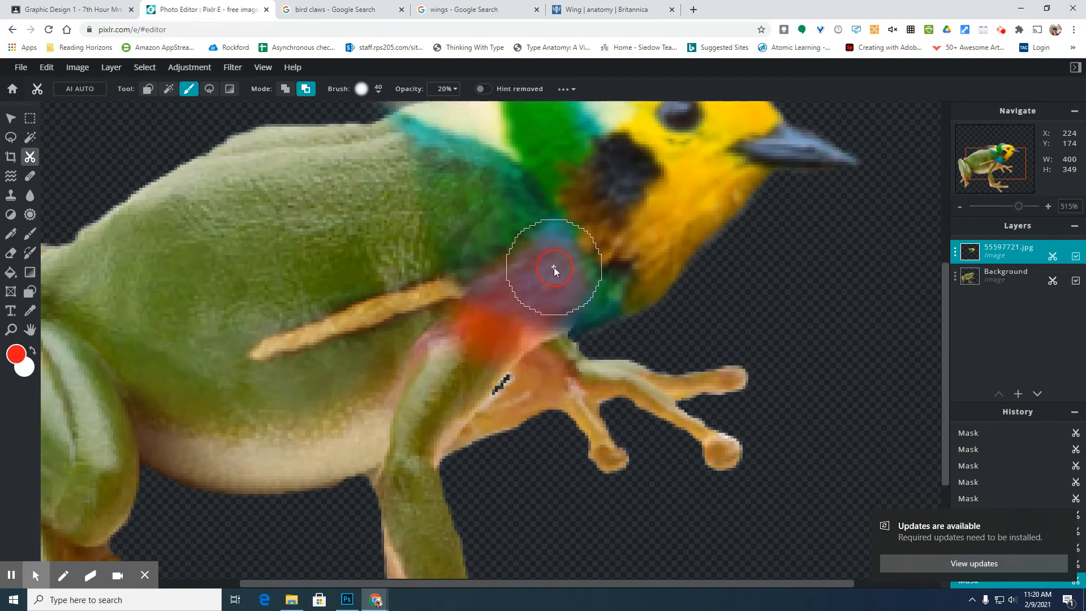
pyautogui.moveTo(478, 314)
pyautogui.mouseDown()
pyautogui.moveTo(488, 317)
pyautogui.moveTo(439, 293)
pyautogui.moveTo(468, 300)
pyautogui.moveTo(459, 311)
pyautogui.moveTo(497, 260)
pyautogui.moveTo(434, 304)
pyautogui.moveTo(448, 318)
pyautogui.moveTo(485, 273)
pyautogui.mouseUp()
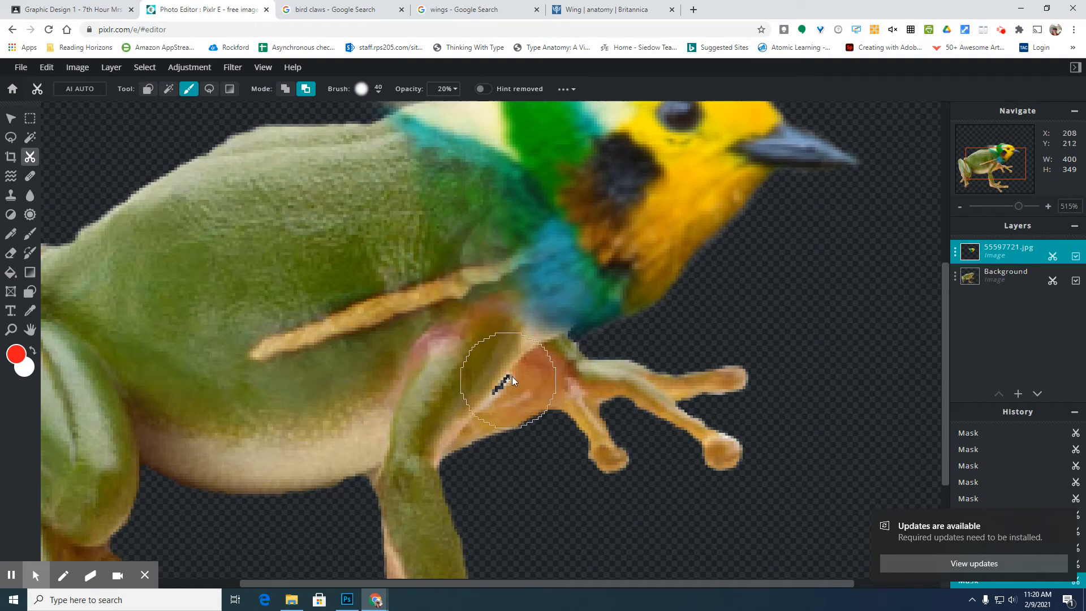
pyautogui.moveTo(511, 375)
pyautogui.mouseDown()
pyautogui.moveTo(518, 346)
pyautogui.moveTo(511, 371)
pyautogui.moveTo(497, 284)
pyautogui.moveTo(526, 271)
pyautogui.mouseUp()
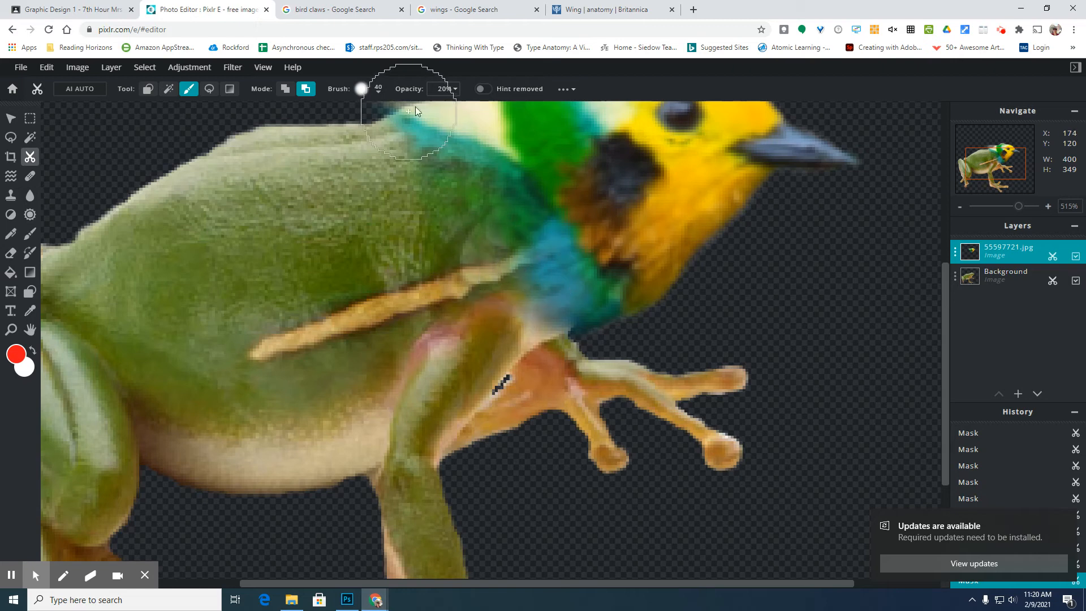
# - Reduce the mask brush size to 16 px and extend the frog's tan stripe across the bird's blue neck
pyautogui.click(362, 91)
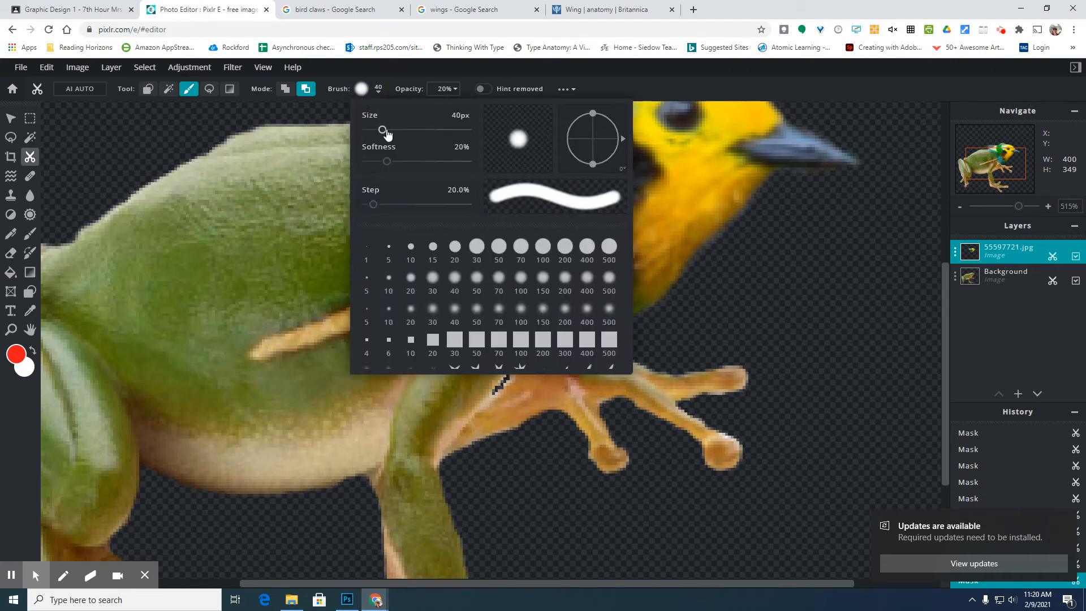
pyautogui.moveTo(383, 132); pyautogui.dragTo(374, 132)
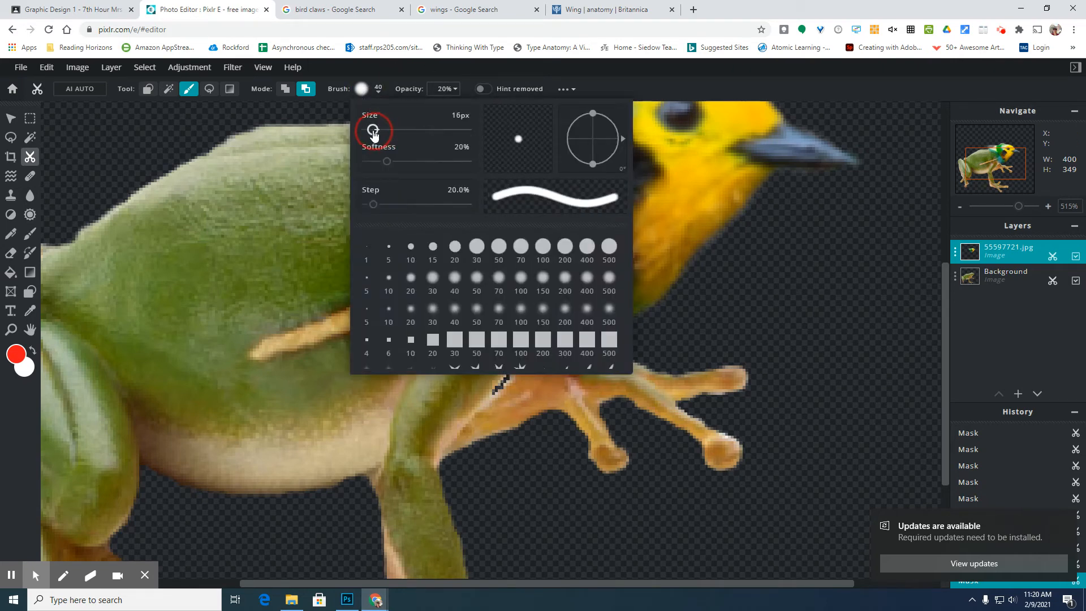
pyautogui.click(342, 199)
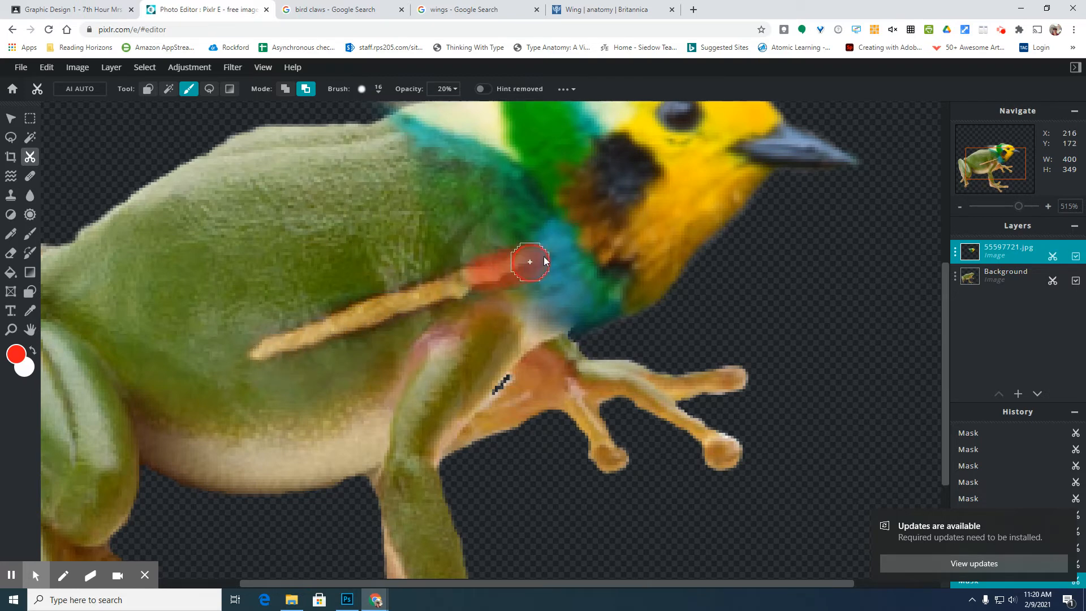
pyautogui.moveTo(517, 267)
pyautogui.mouseDown()
pyautogui.moveTo(597, 236)
pyautogui.moveTo(538, 251)
pyautogui.moveTo(594, 231)
pyautogui.mouseUp()
pyautogui.moveTo(526, 254); pyautogui.dragTo(553, 242)
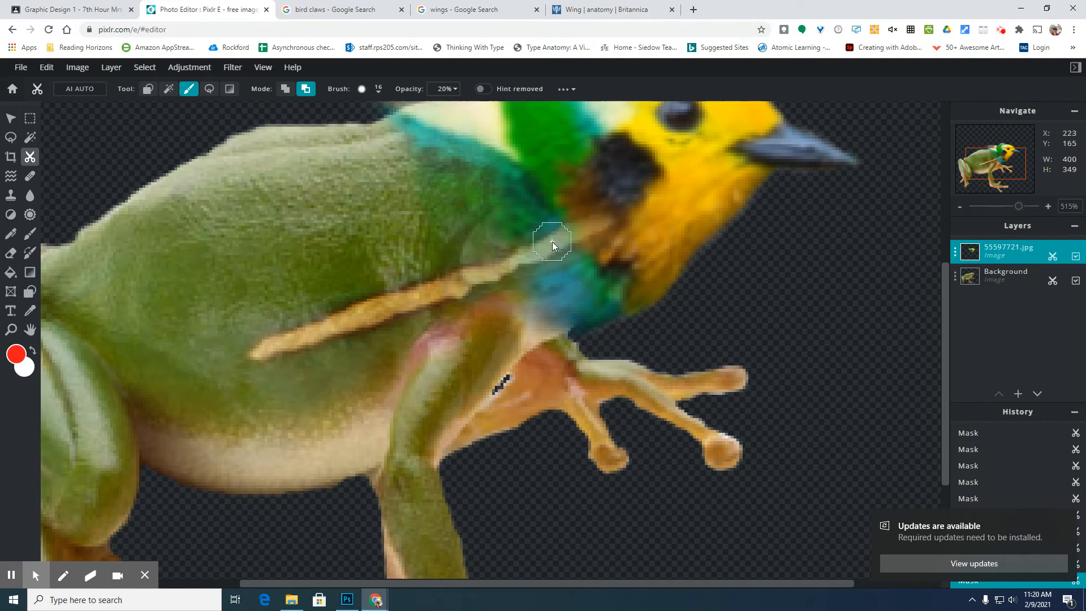
# - Set the mask brush opacity to 100% and remove the faded feathers sticking out behind the bird's neck
pyautogui.scroll(-2, 583, 266)
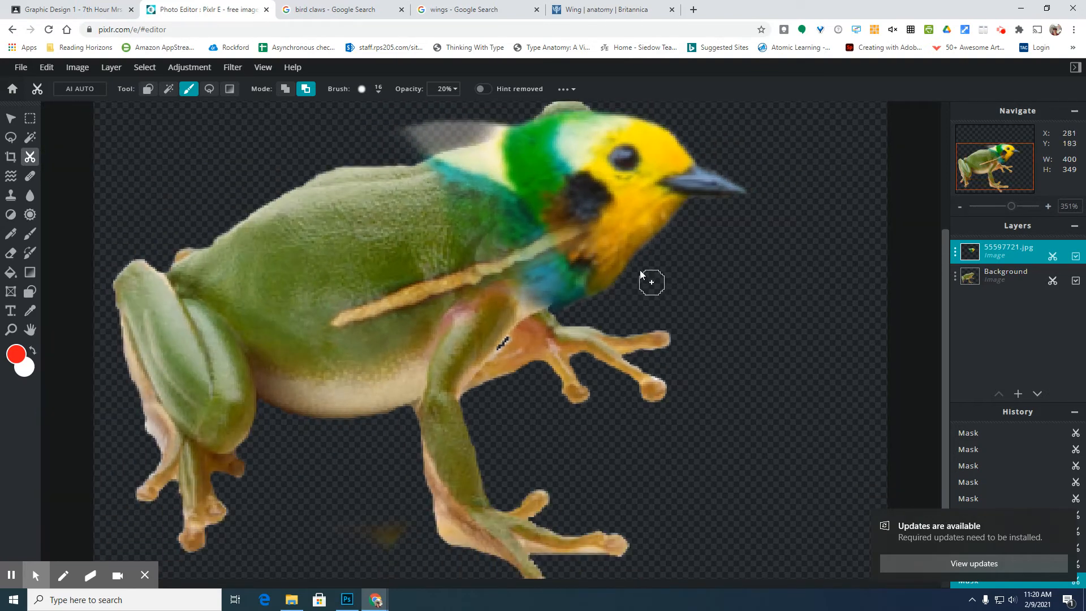
pyautogui.scroll(-1, 507, 272)
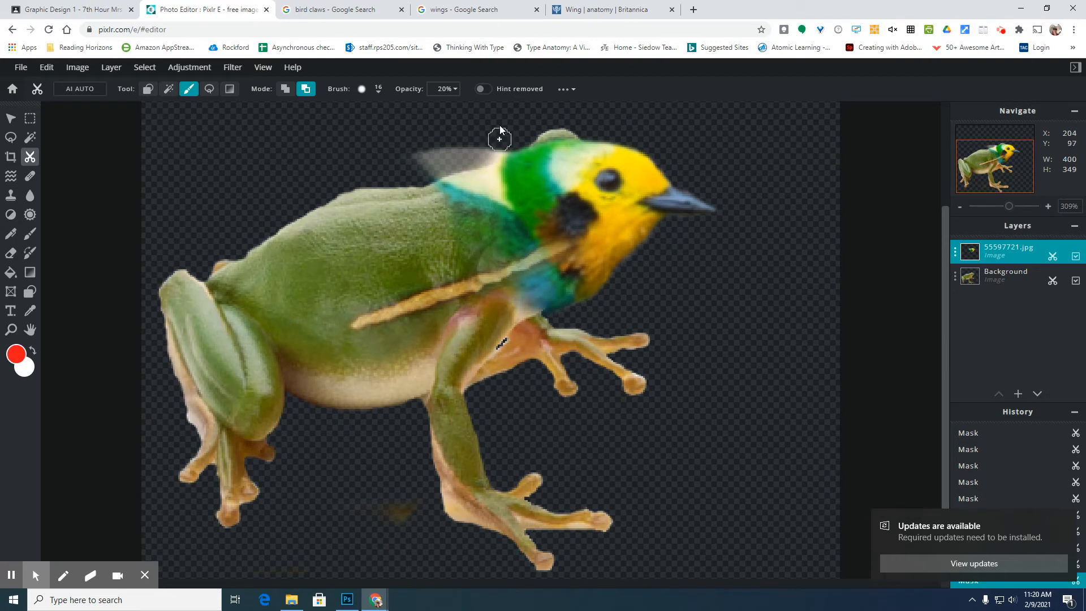
pyautogui.moveTo(509, 142); pyautogui.dragTo(436, 162)
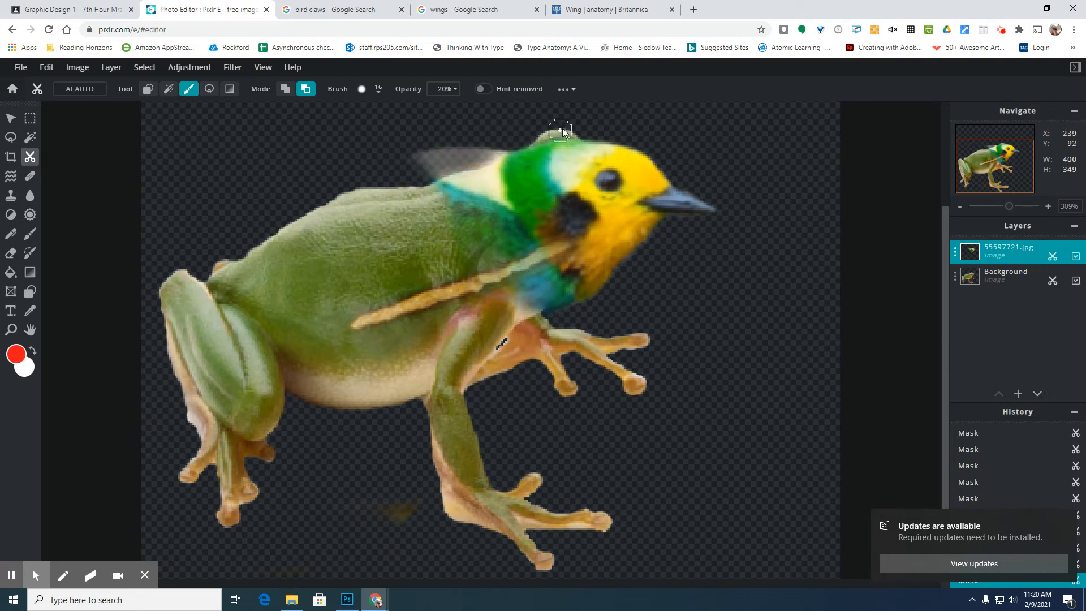
pyautogui.click(444, 89)
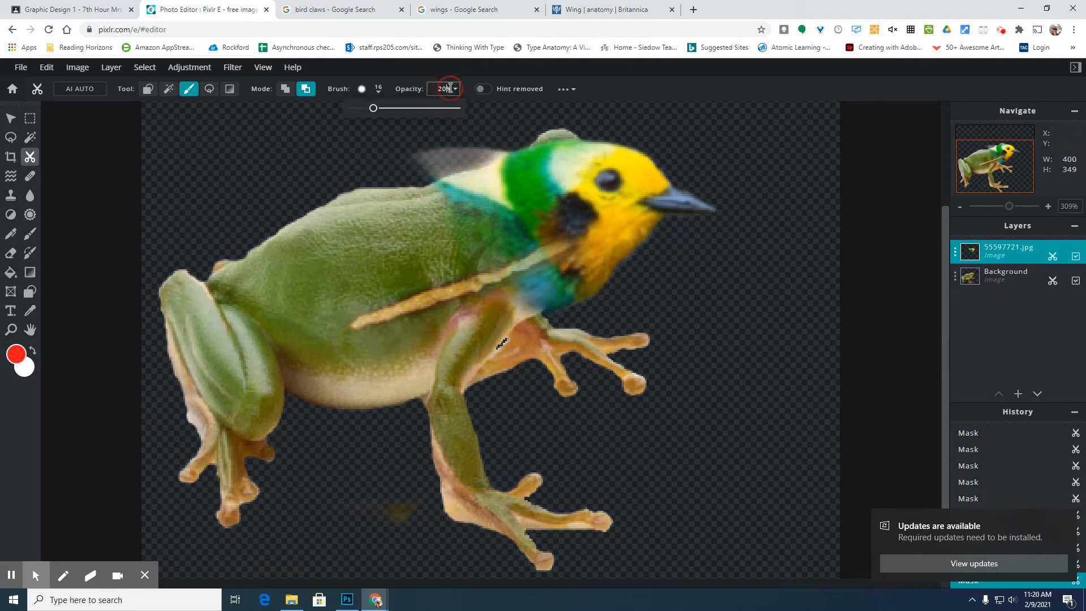
pyautogui.moveTo(373, 108); pyautogui.dragTo(483, 101)
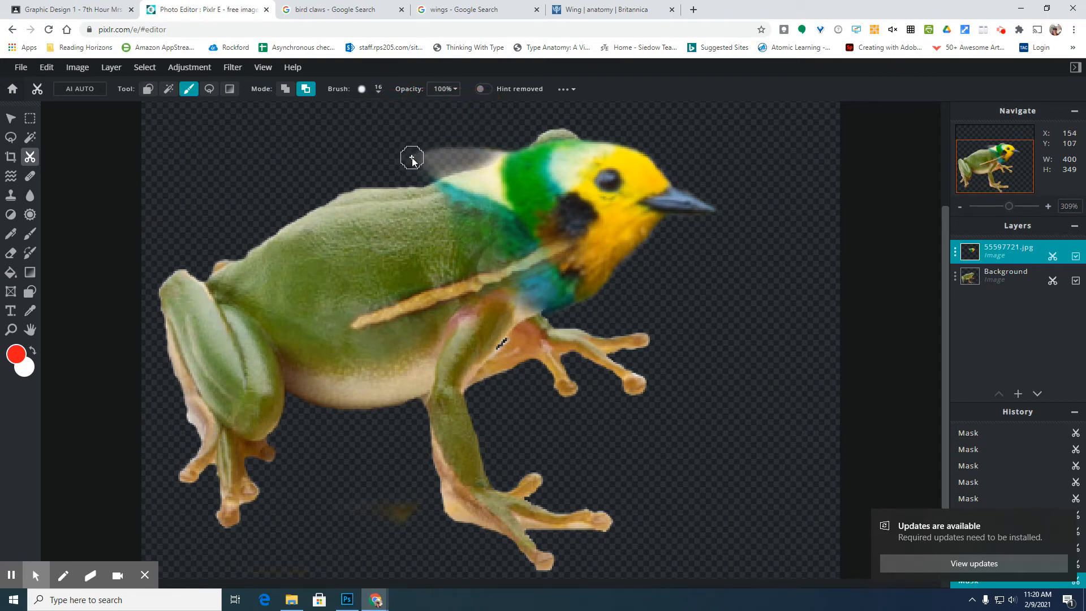
pyautogui.moveTo(465, 144); pyautogui.dragTo(506, 136)
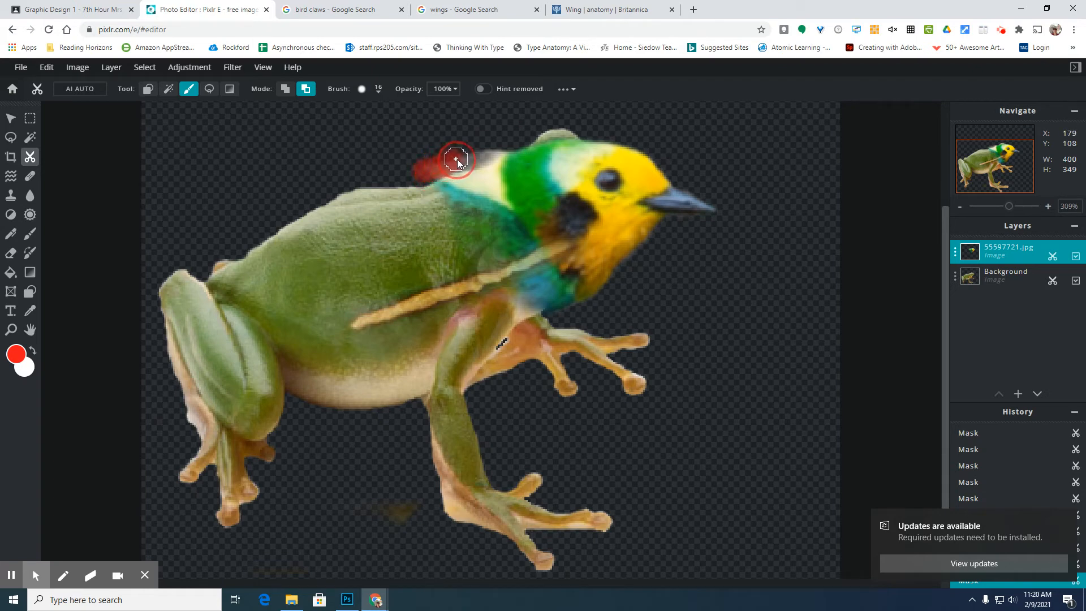
pyautogui.moveTo(469, 159); pyautogui.dragTo(495, 148)
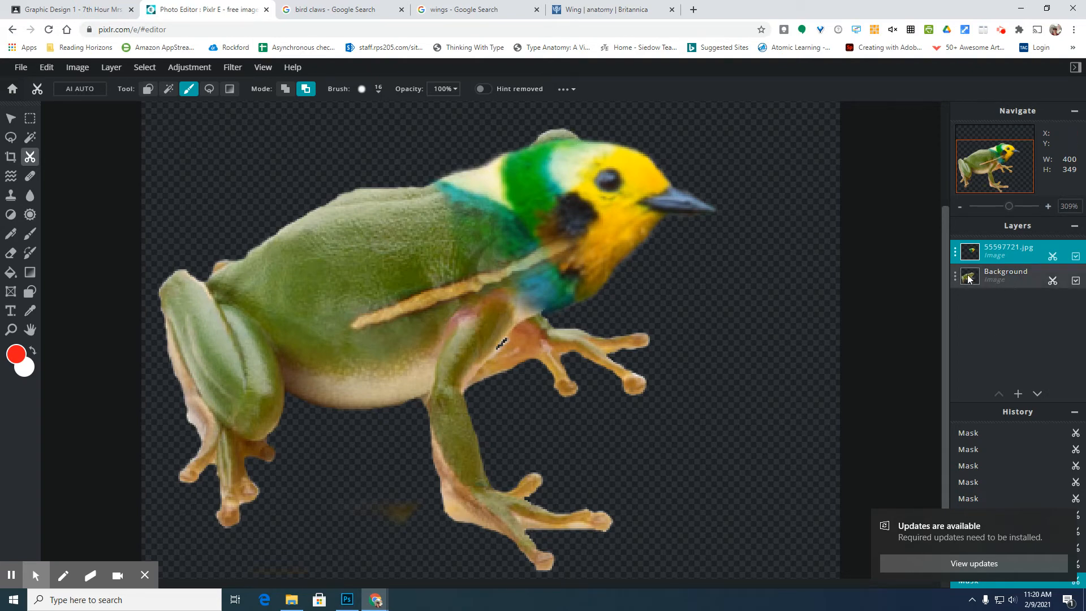
# - On the Background layer, mask out the part of the frog's head protruding above the bird's head
pyautogui.click(996, 277)
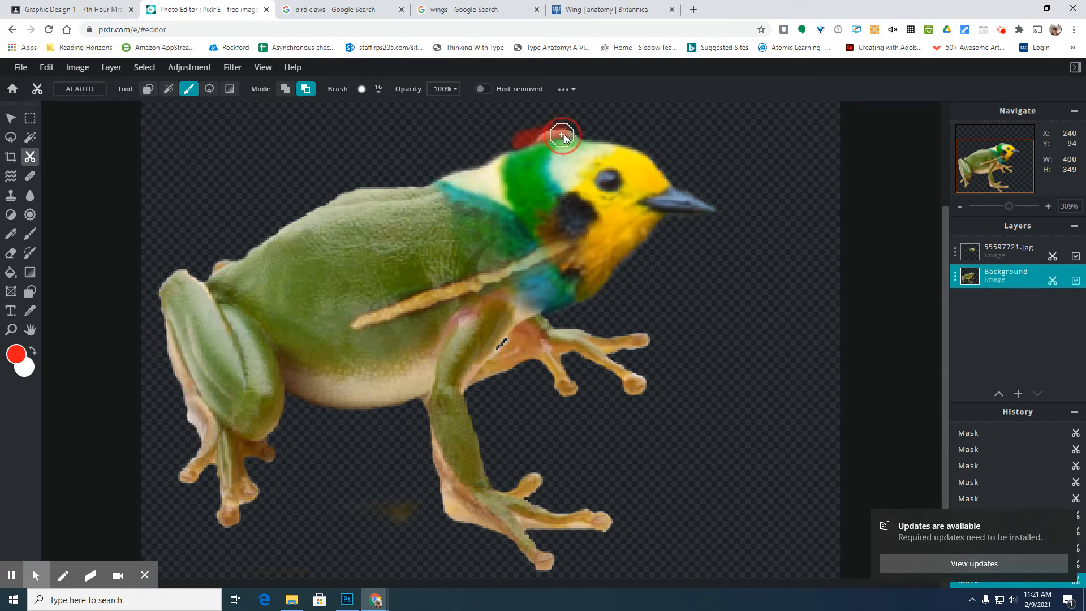
pyautogui.moveTo(564, 136); pyautogui.dragTo(559, 138)
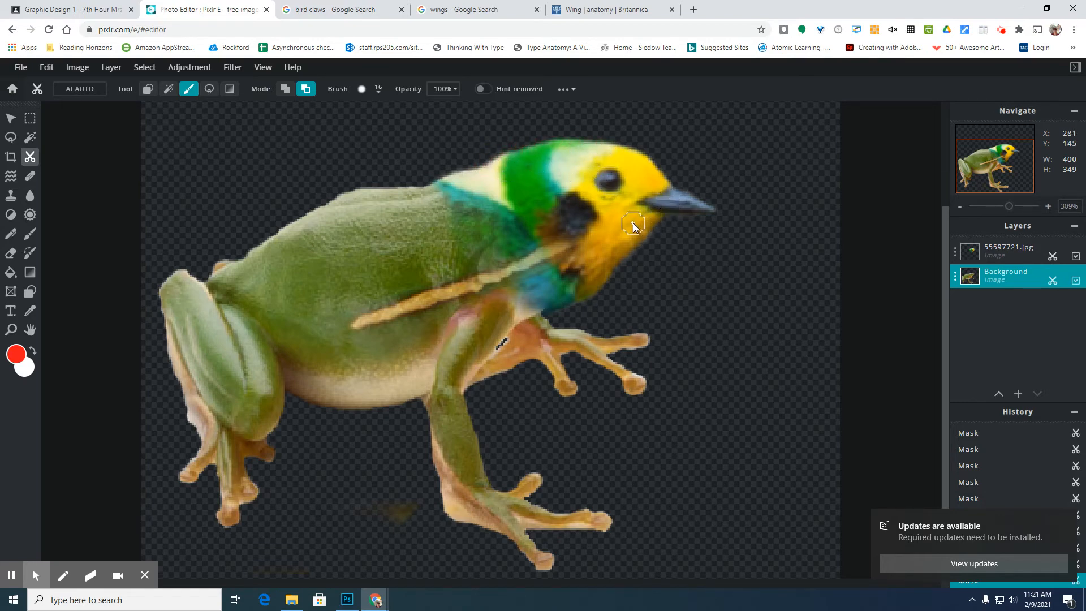
pyautogui.moveTo(534, 144); pyautogui.dragTo(651, 141)
# - On the bird layer, set the mask brush opacity to 9% and soften the upper neck edge over the frog's back
pyautogui.scroll(-5, 605, 300)
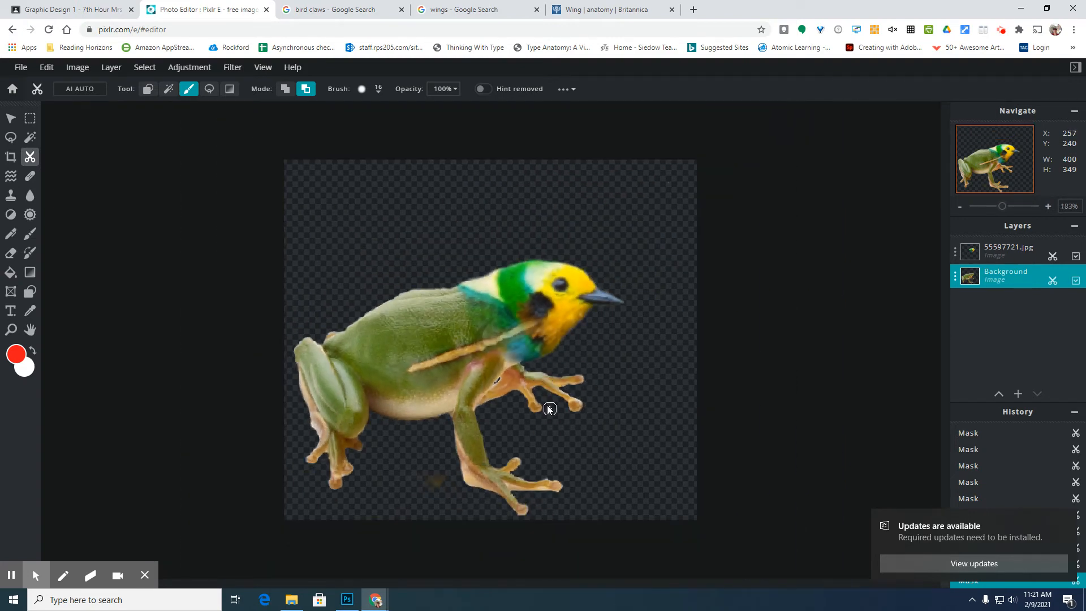
pyautogui.scroll(6, 512, 368)
pyautogui.scroll(1, 516, 354)
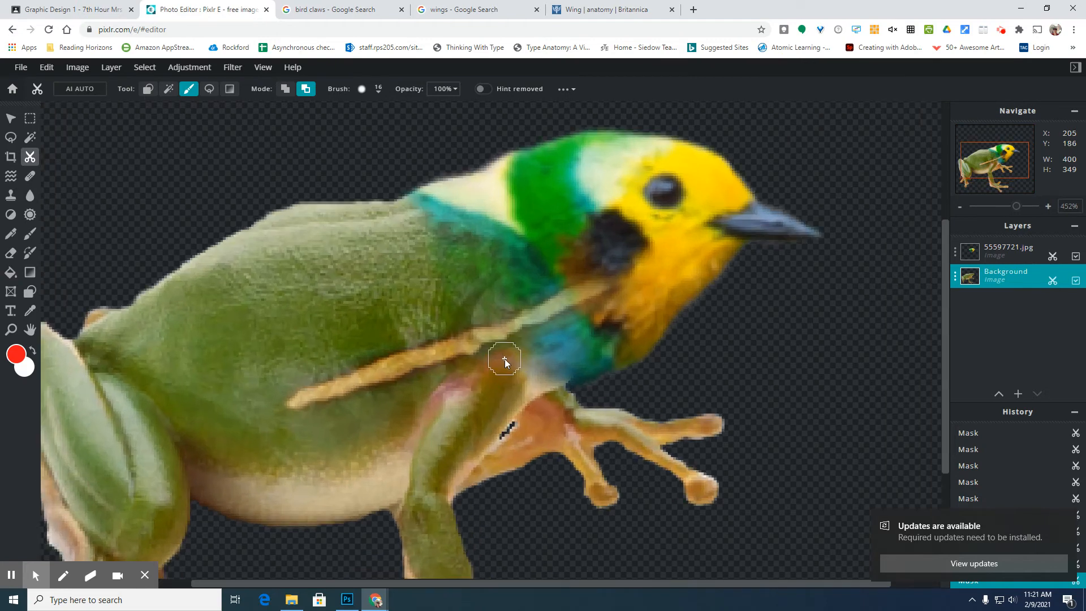
pyautogui.click(983, 255)
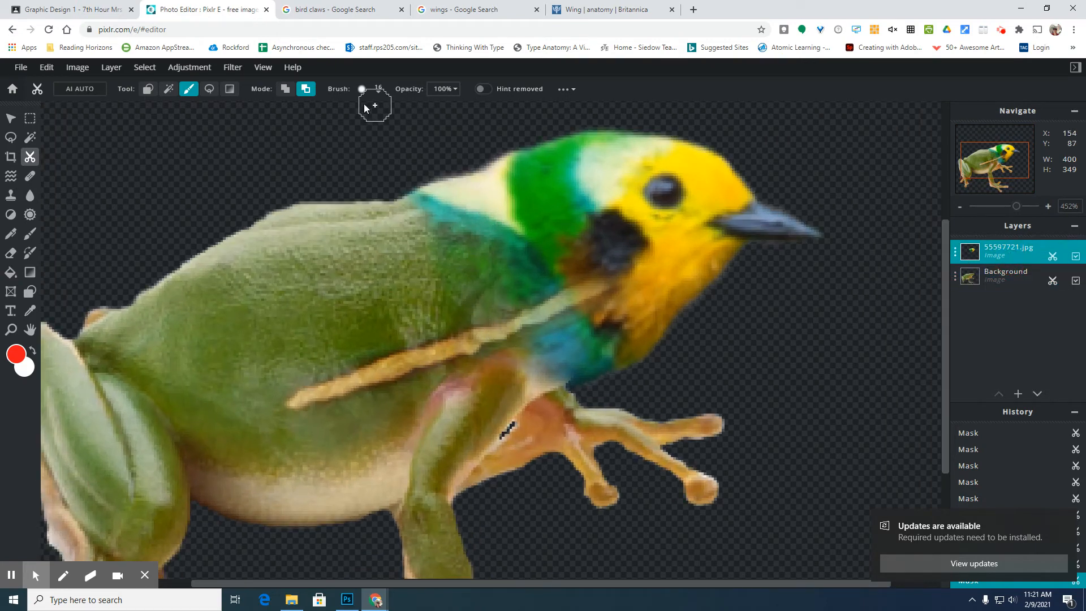
pyautogui.click(455, 93)
pyautogui.moveTo(460, 108); pyautogui.dragTo(362, 112)
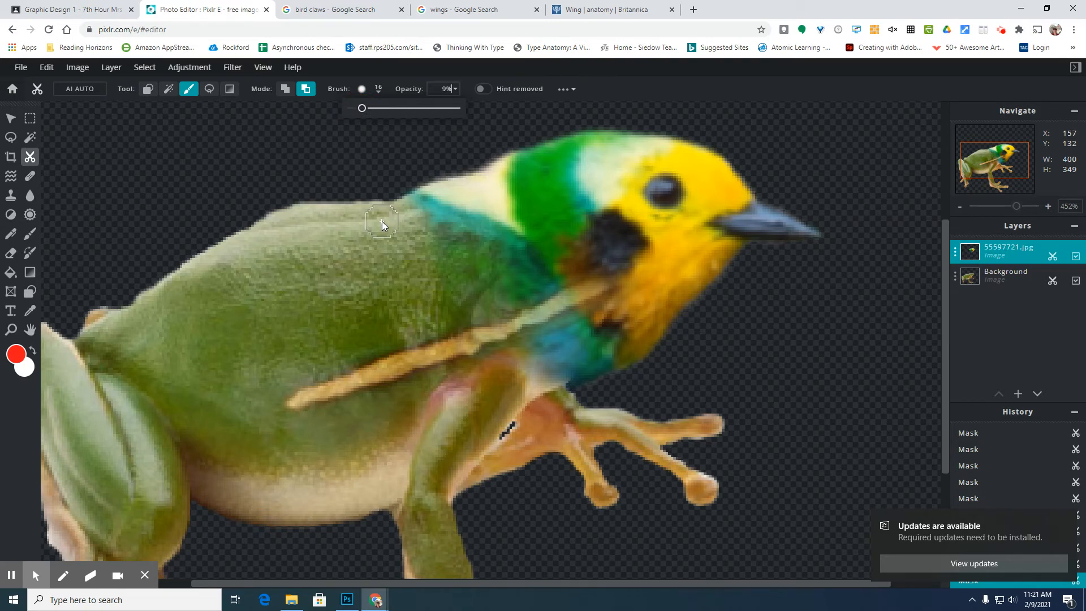
pyautogui.moveTo(411, 211)
pyautogui.mouseDown()
pyautogui.moveTo(476, 179)
pyautogui.moveTo(502, 187)
pyautogui.moveTo(491, 192)
pyautogui.mouseUp()
pyautogui.moveTo(424, 219)
pyautogui.mouseDown()
pyautogui.moveTo(514, 198)
pyautogui.moveTo(490, 217)
pyautogui.moveTo(527, 224)
pyautogui.mouseUp()
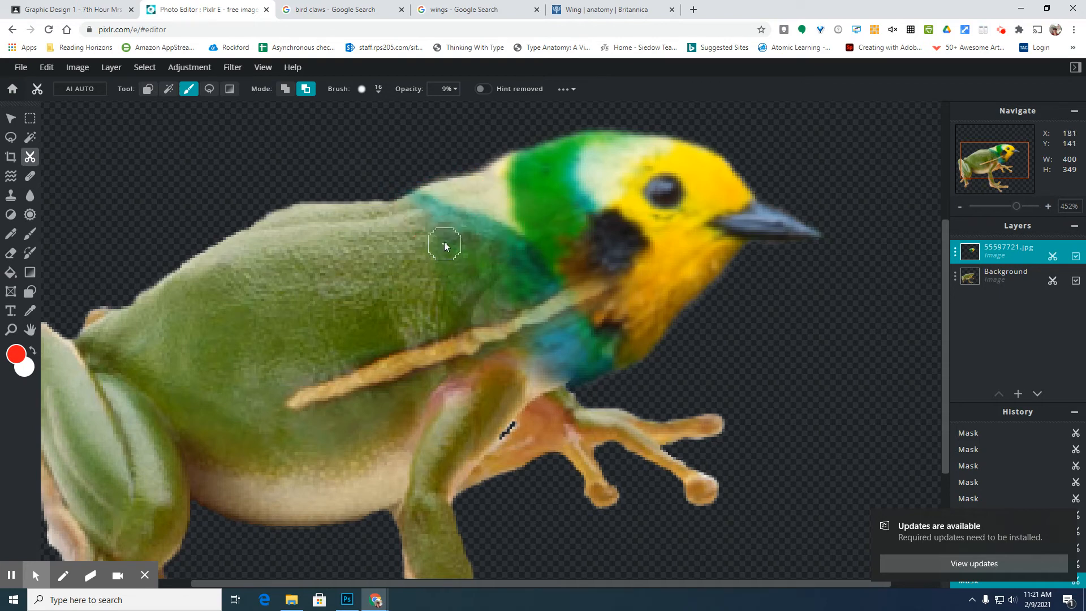
pyautogui.moveTo(440, 233); pyautogui.dragTo(418, 205)
# - Blend the bird's shoulder and throat into the frog's body with light 9% opacity mask strokes
pyautogui.scroll(-5, 550, 306)
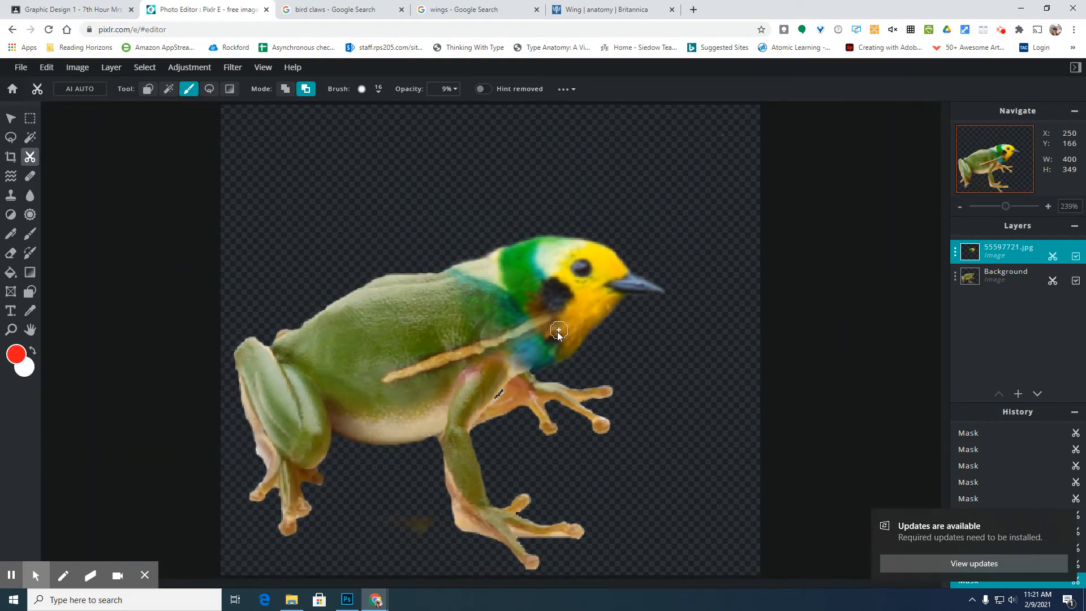
pyautogui.moveTo(533, 359)
pyautogui.mouseDown()
pyautogui.moveTo(489, 369)
pyautogui.moveTo(461, 359)
pyautogui.moveTo(471, 336)
pyautogui.moveTo(439, 338)
pyautogui.mouseUp()
pyautogui.moveTo(498, 312); pyautogui.dragTo(431, 330)
pyautogui.moveTo(489, 297); pyautogui.dragTo(423, 323)
pyautogui.moveTo(558, 320); pyautogui.dragTo(590, 293)
pyautogui.scroll(-3, 501, 391)
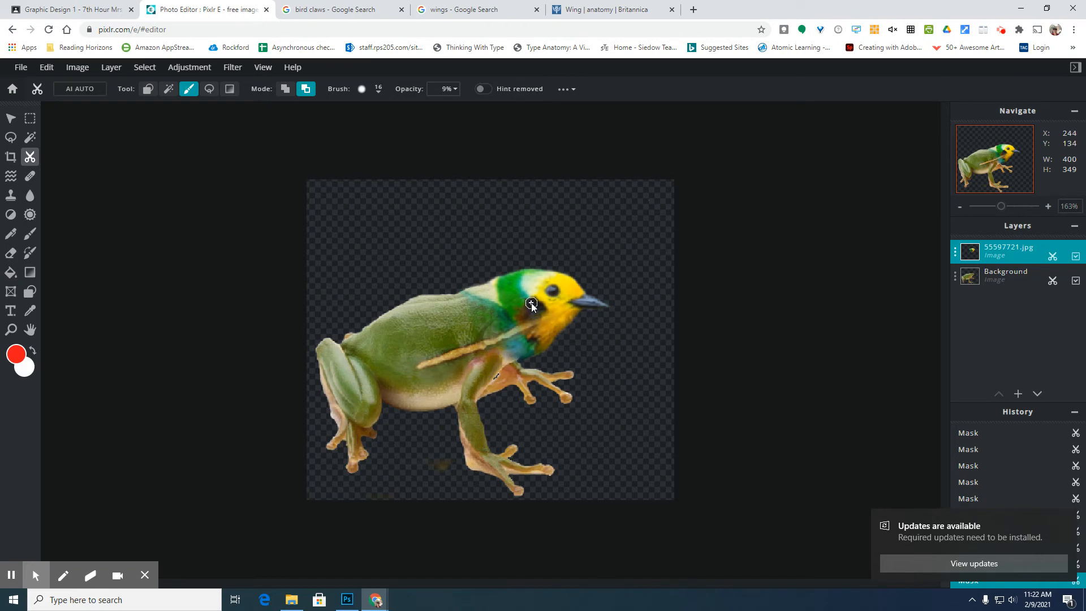
pyautogui.scroll(5, 552, 326)
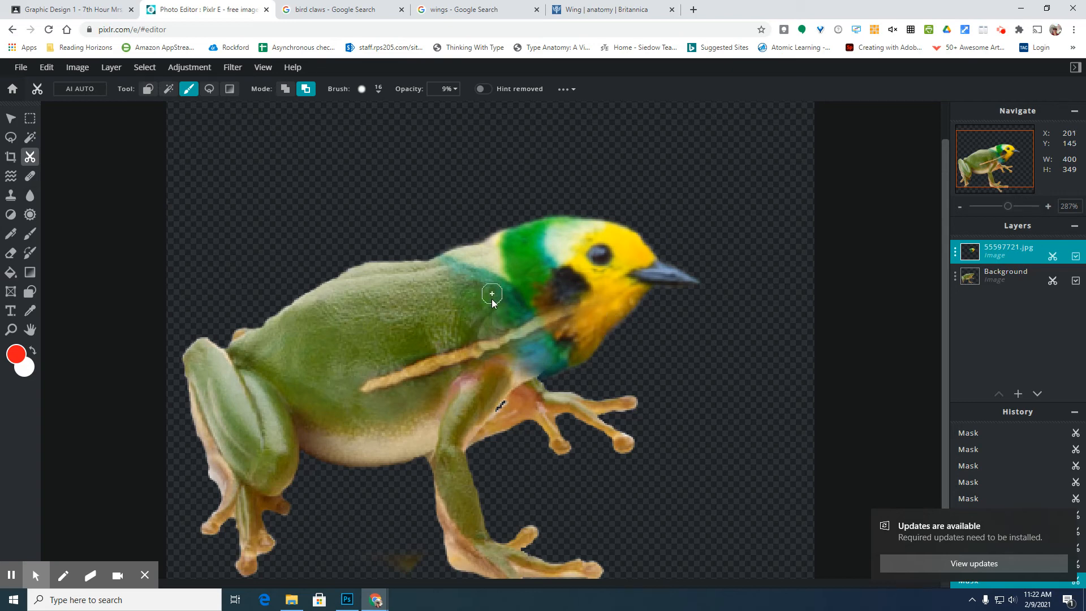
# - Try a Color balance adjustment on the bird layer with midtones at red 56, green -100 and blue 43
pyautogui.click(186, 70)
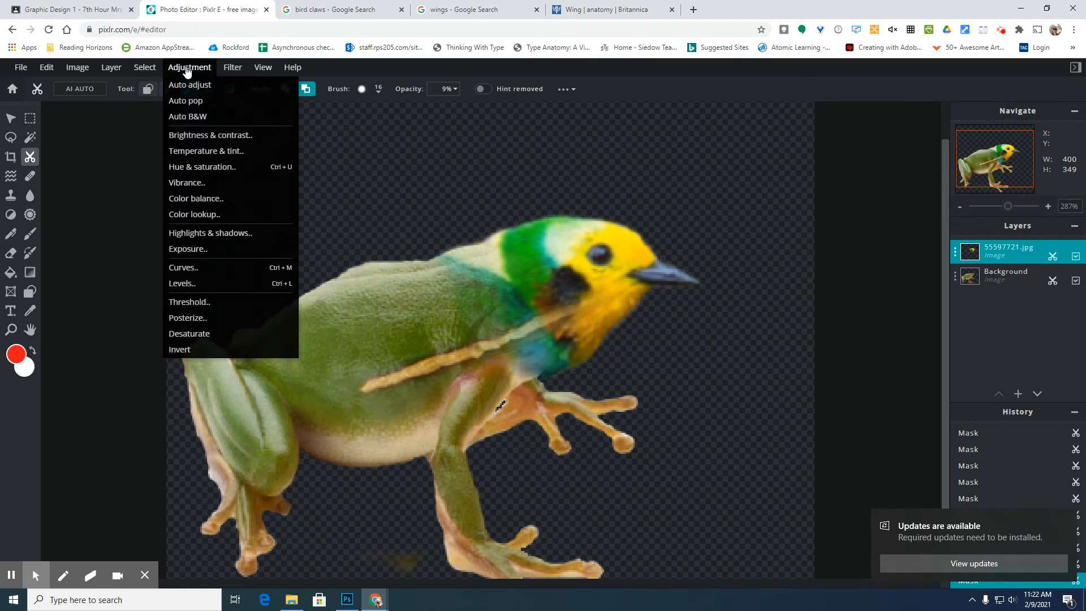
pyautogui.click(203, 199)
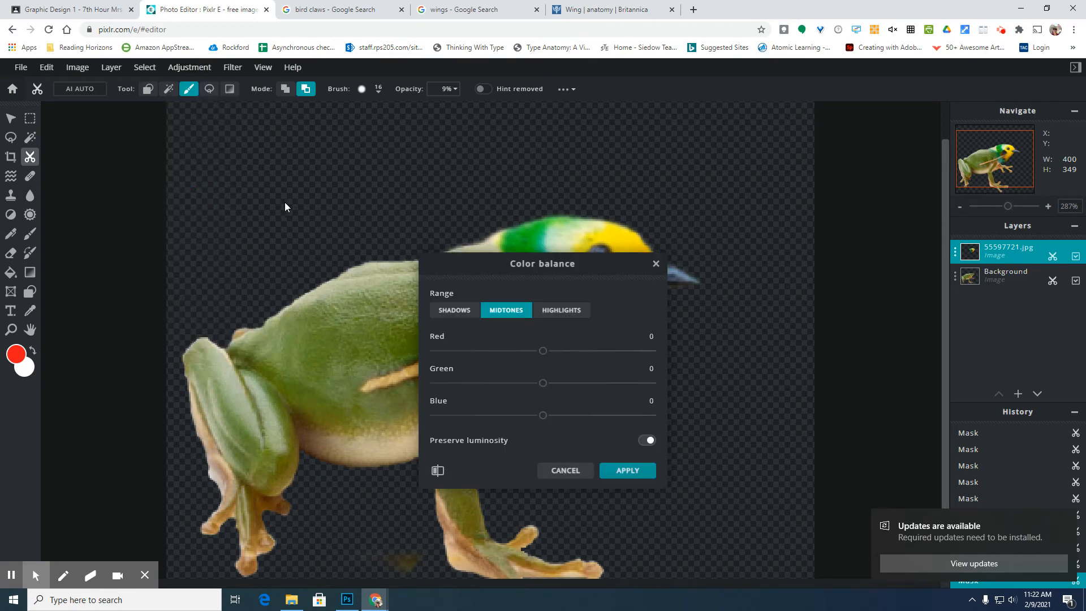
pyautogui.moveTo(307, 170); pyautogui.dragTo(298, 165)
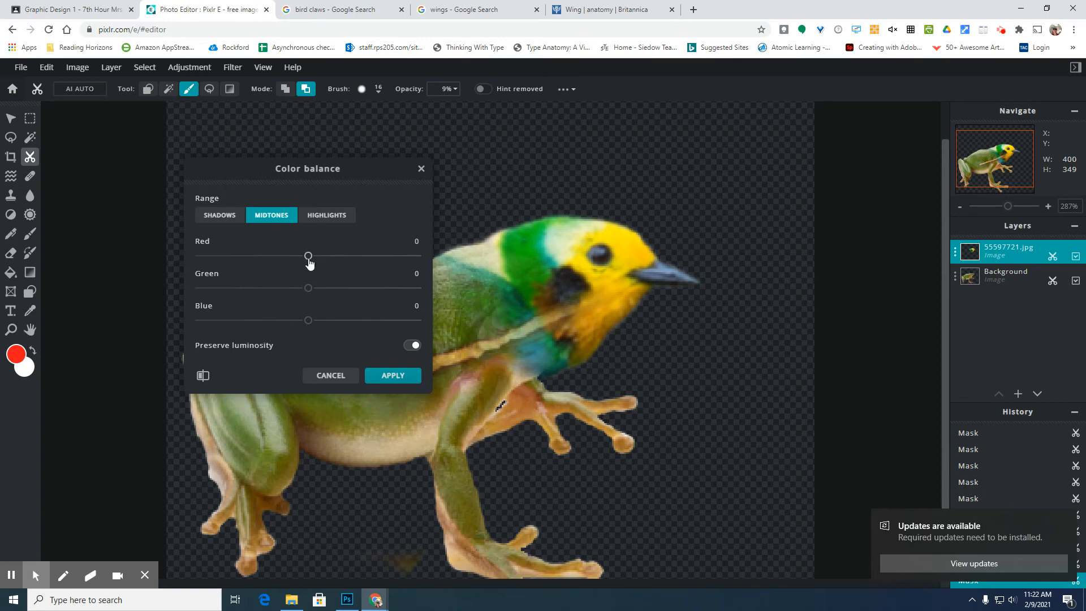
pyautogui.moveTo(308, 261); pyautogui.dragTo(370, 257)
pyautogui.moveTo(308, 288); pyautogui.dragTo(199, 289)
pyautogui.moveTo(308, 320); pyautogui.dragTo(355, 323)
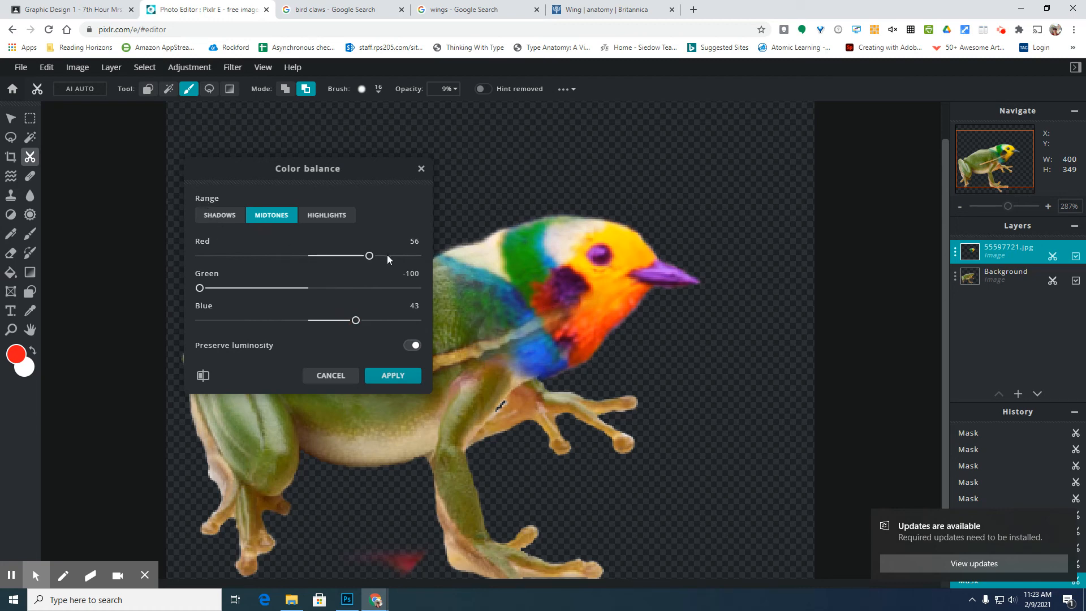
# - Bring the midtones back to near neutral, with red at 2, green at -1 and blue at 2
pyautogui.moveTo(369, 257); pyautogui.dragTo(312, 261)
pyautogui.moveTo(199, 288); pyautogui.dragTo(306, 288)
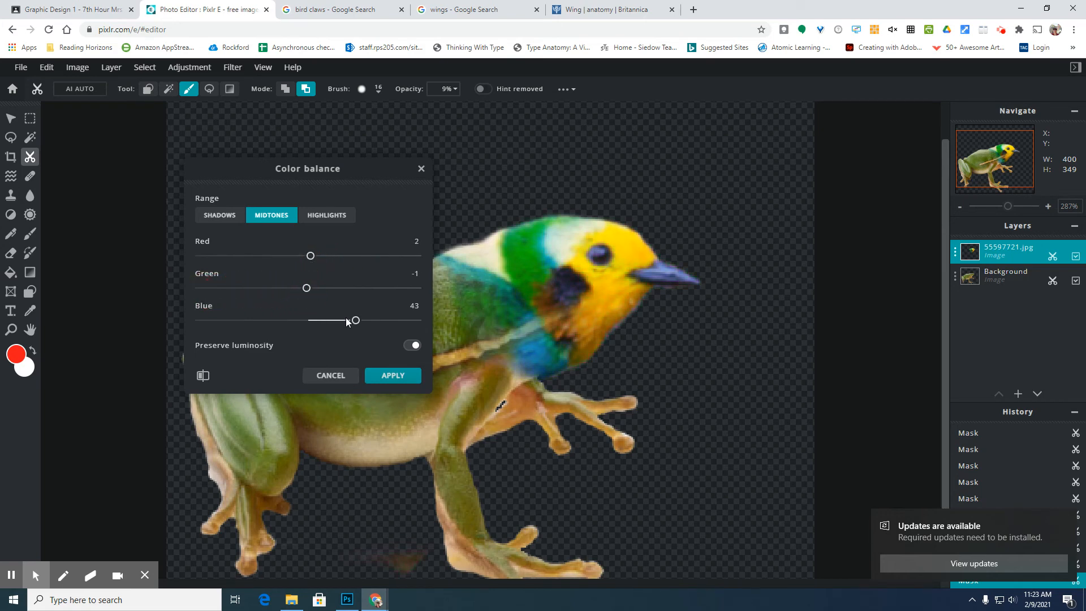
pyautogui.moveTo(355, 321); pyautogui.dragTo(310, 320)
# - Set the shadows' green to 68 and raise the midtones' green and blue in the bird's color balance
pyautogui.click(220, 219)
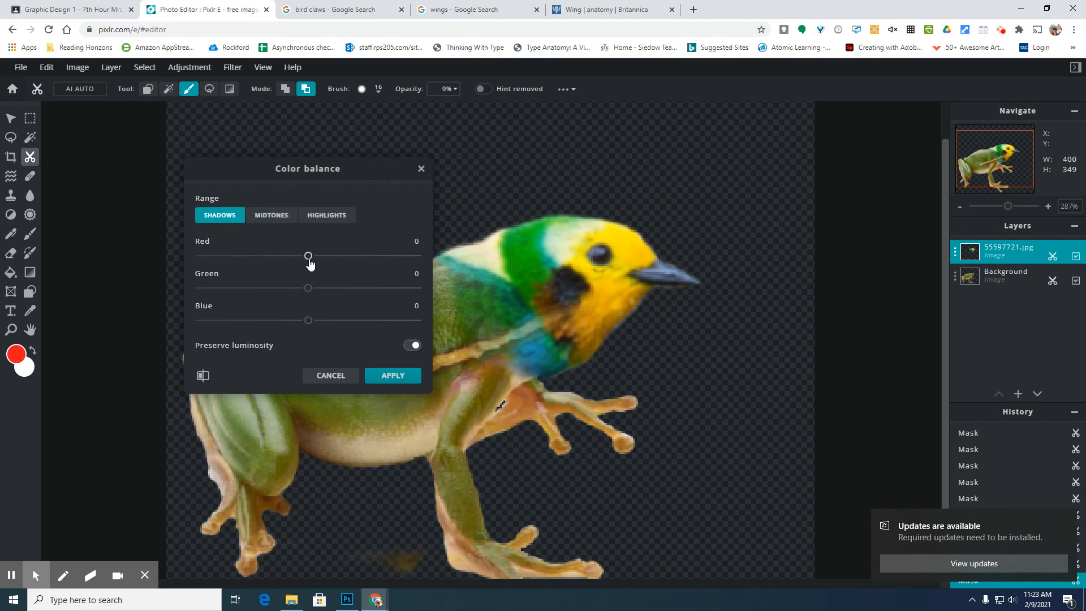
pyautogui.moveTo(309, 289); pyautogui.dragTo(382, 289)
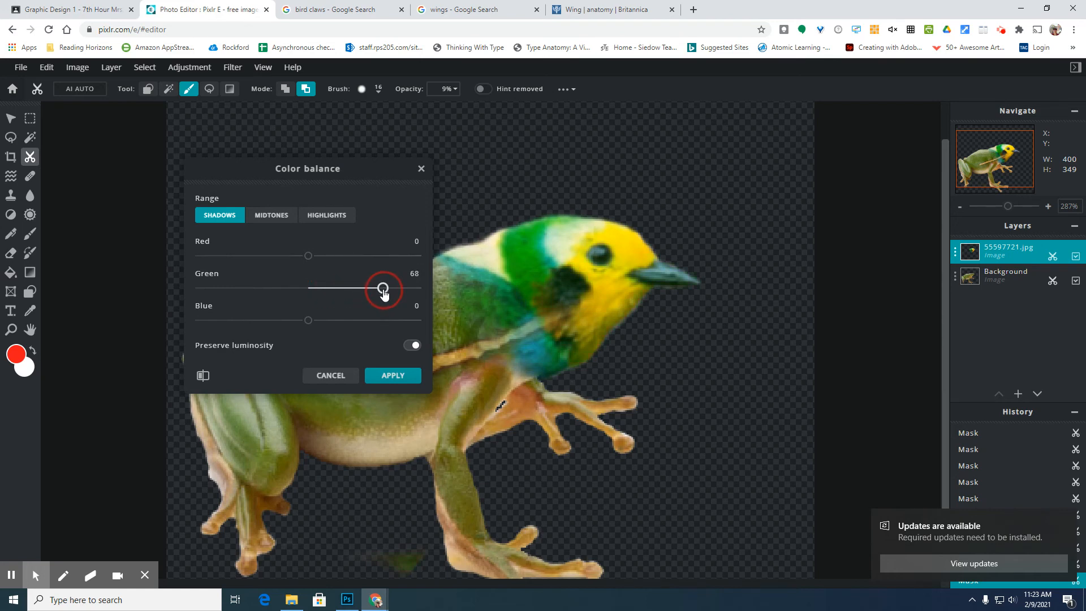
pyautogui.click(281, 218)
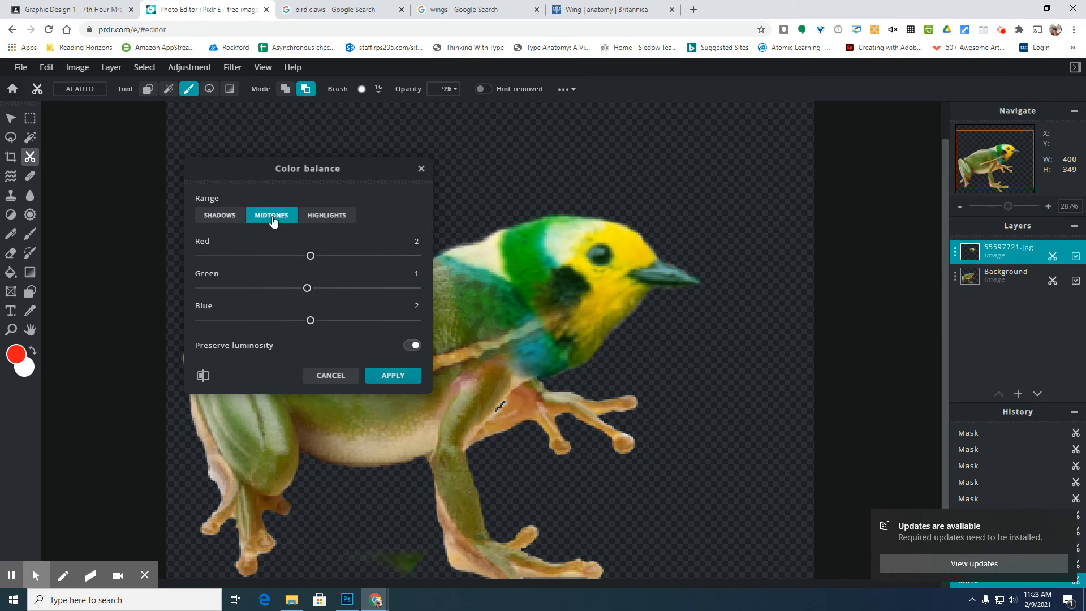
pyautogui.moveTo(307, 289); pyautogui.dragTo(367, 290)
pyautogui.moveTo(311, 322); pyautogui.dragTo(372, 324)
# - Set the highlights of the bird's color balance to red 71, green 49 and blue 34
pyautogui.click(332, 220)
pyautogui.moveTo(310, 289); pyautogui.dragTo(362, 289)
pyautogui.moveTo(309, 259); pyautogui.dragTo(386, 265)
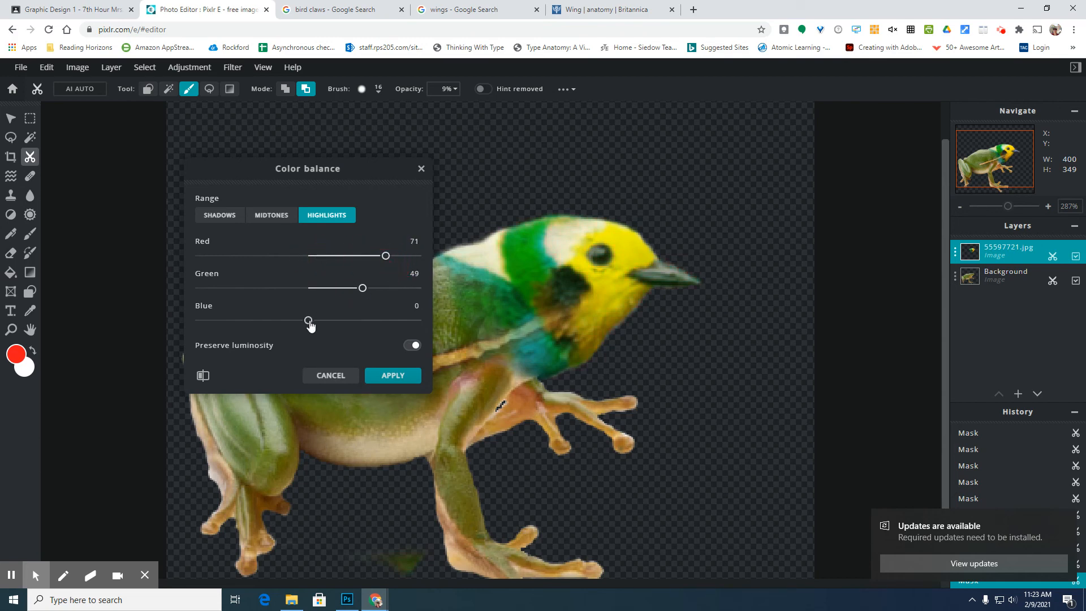
pyautogui.moveTo(308, 320); pyautogui.dragTo(346, 320)
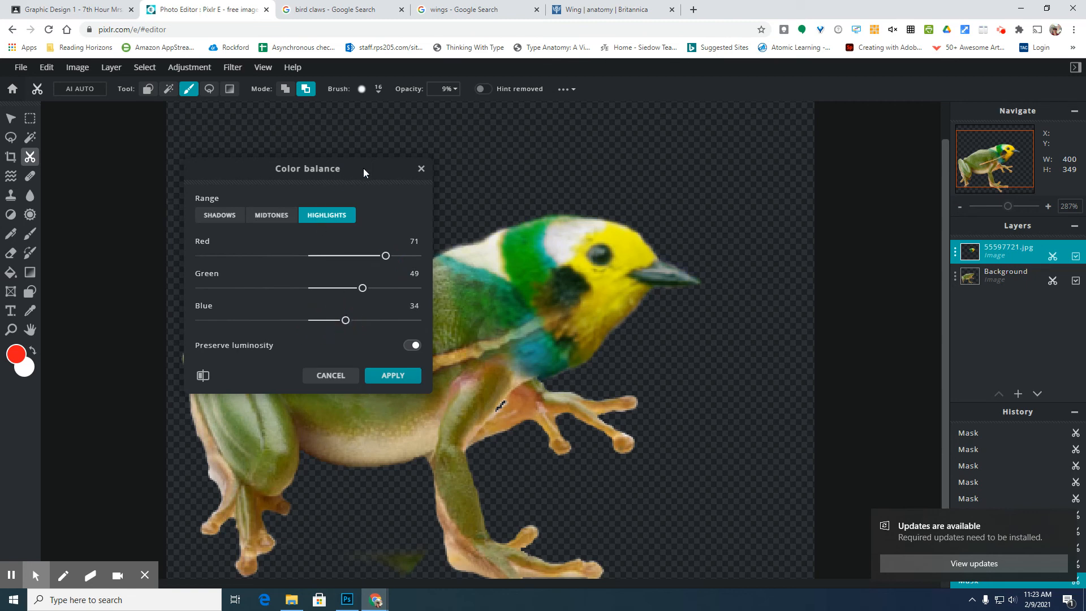
# - Compare the bird's colors before and after, try highlights blue at 5, and discard the color balance adjustment
pyautogui.moveTo(361, 168); pyautogui.dragTo(257, 130)
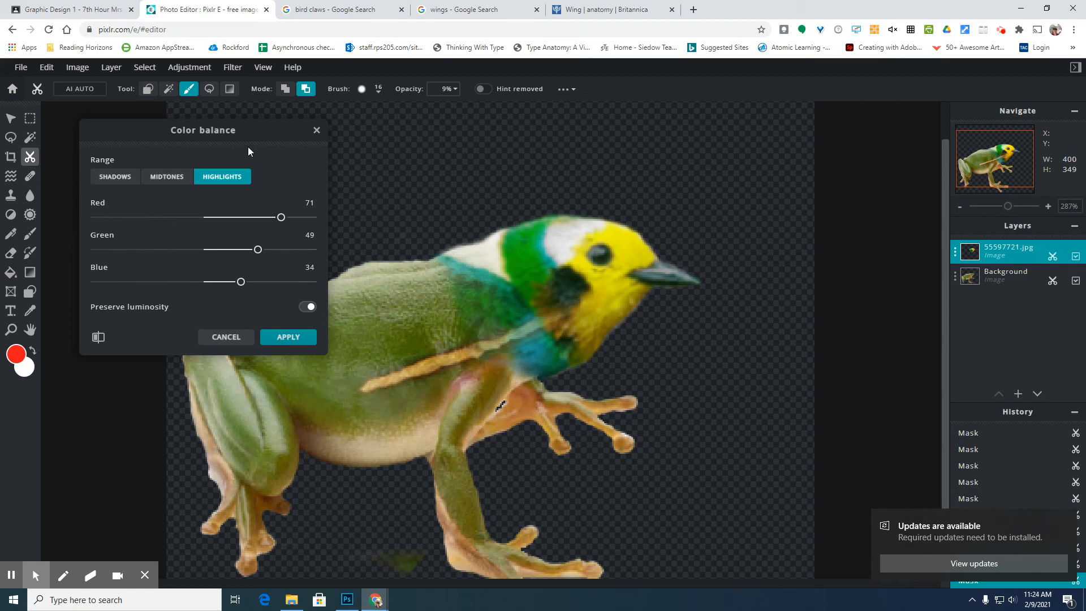
pyautogui.click(98, 338)
pyautogui.click(99, 338)
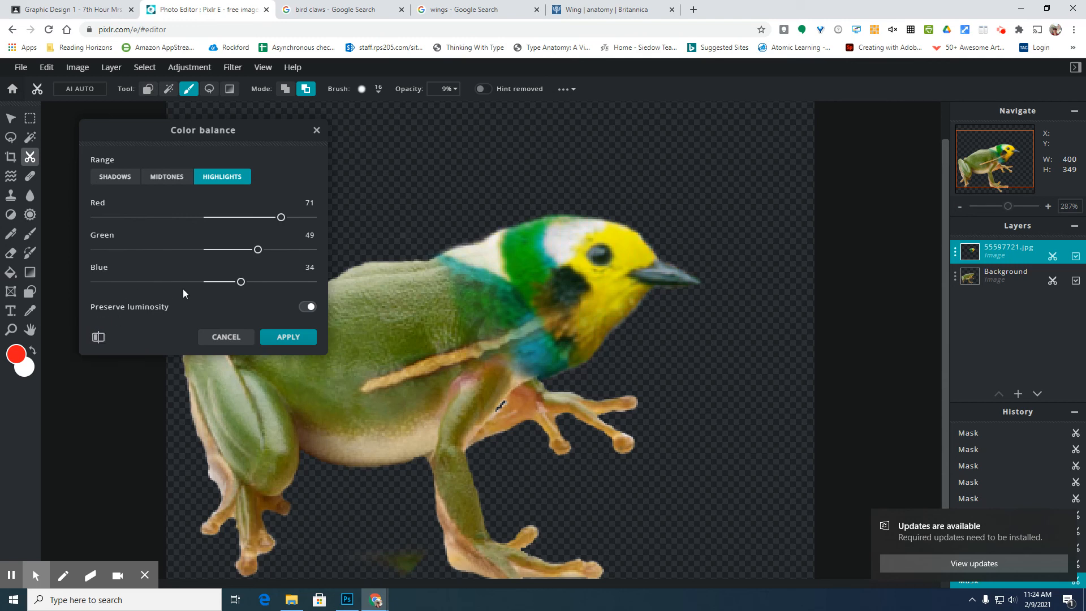
pyautogui.moveTo(242, 288); pyautogui.dragTo(210, 287)
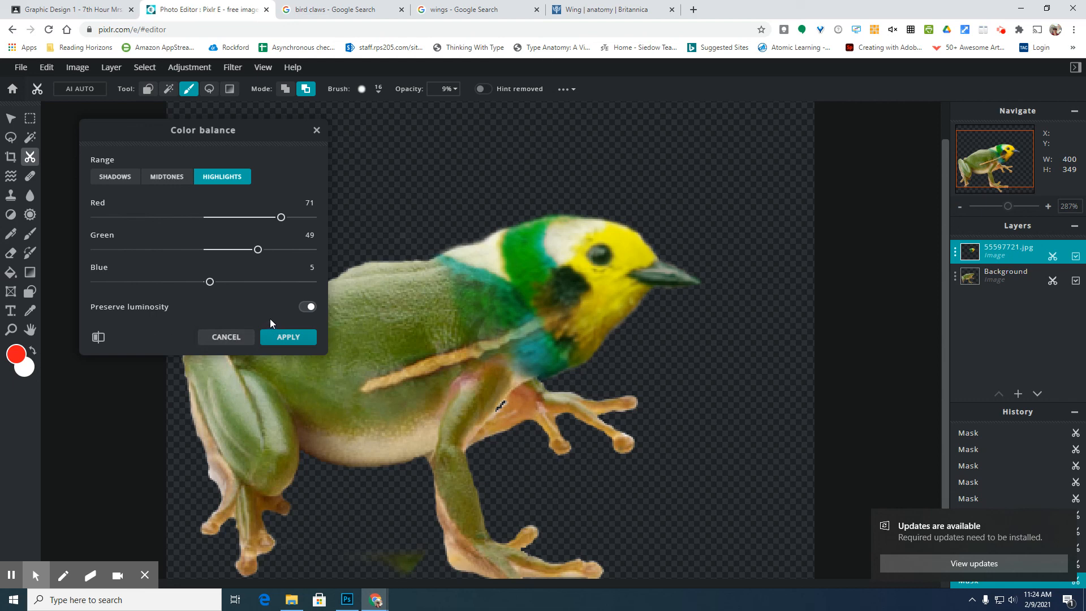
pyautogui.click(316, 130)
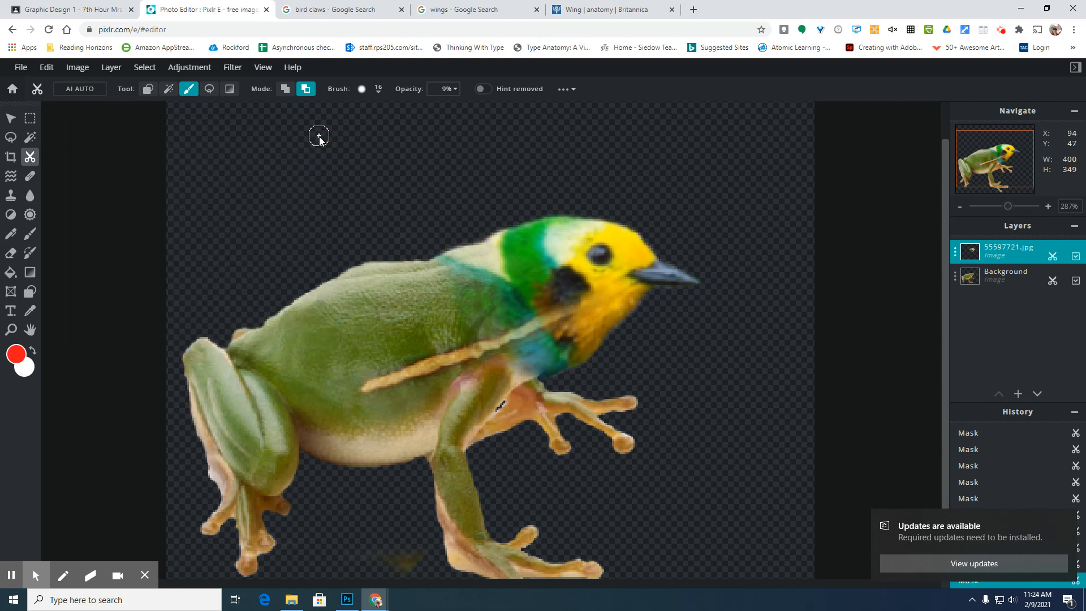
# - Try Hue & saturation on the bird layer with saturation at -18, and cancel the adjustment
pyautogui.click(149, 68)
pyautogui.moveTo(190, 67)
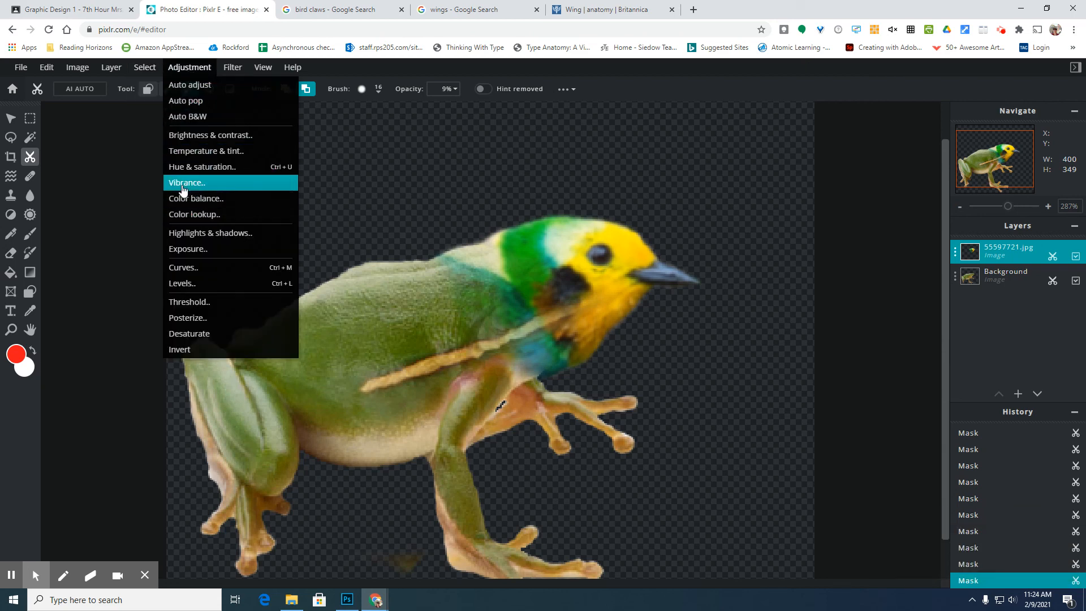
pyautogui.click(227, 170)
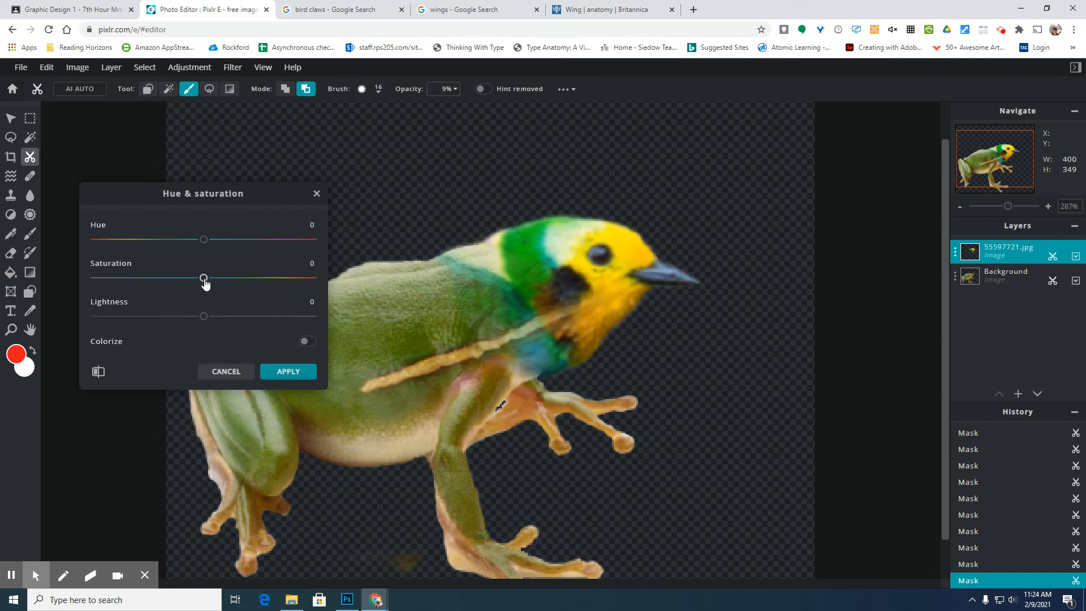
pyautogui.moveTo(206, 284); pyautogui.dragTo(184, 278)
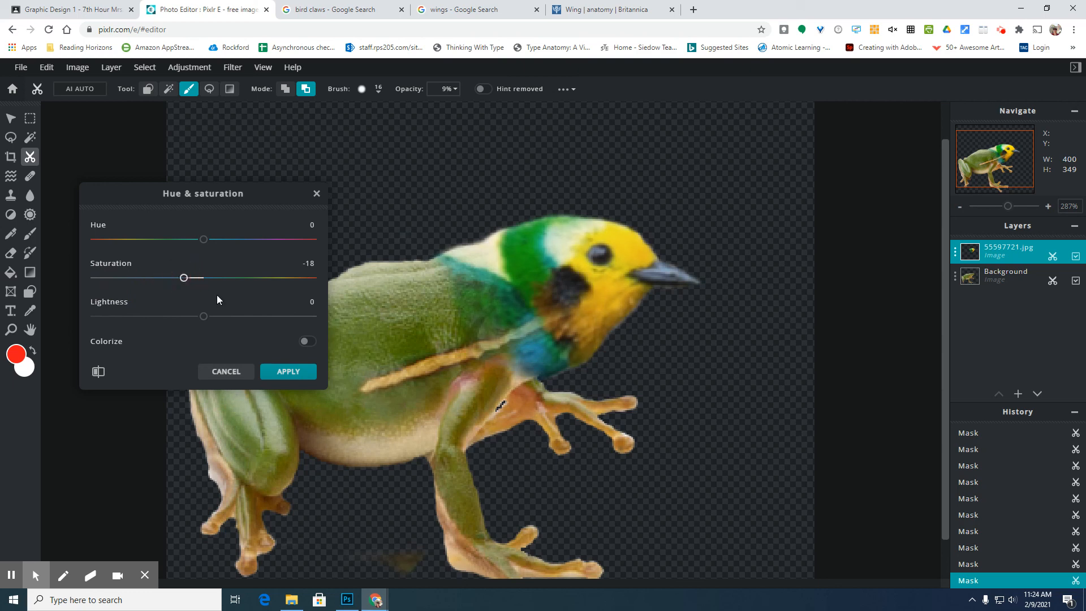
pyautogui.click(228, 374)
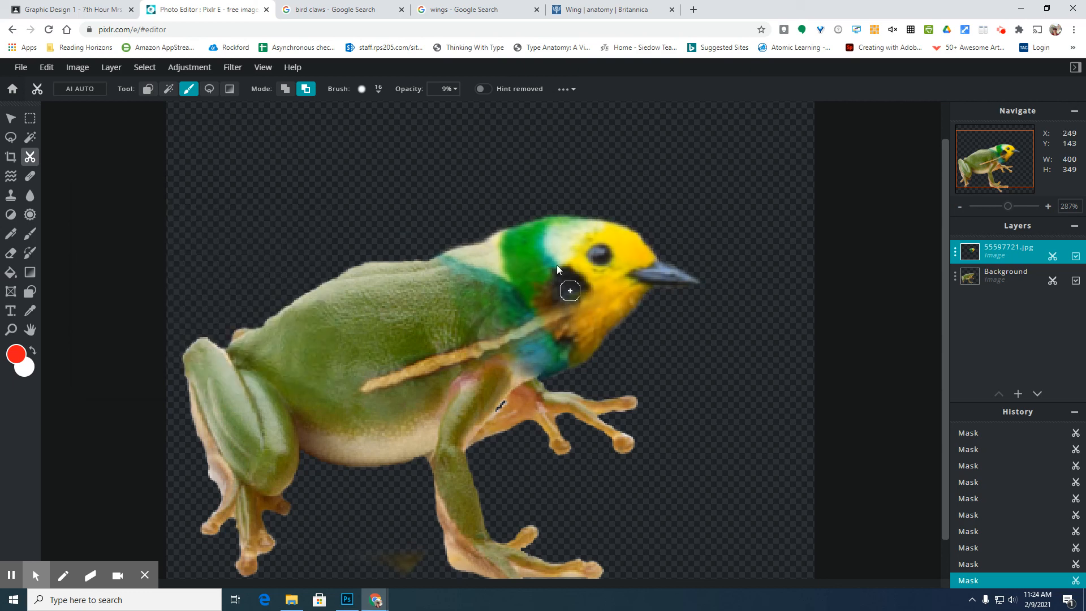
# - Browse the available image adjustments for the bird layer
pyautogui.click(192, 67)
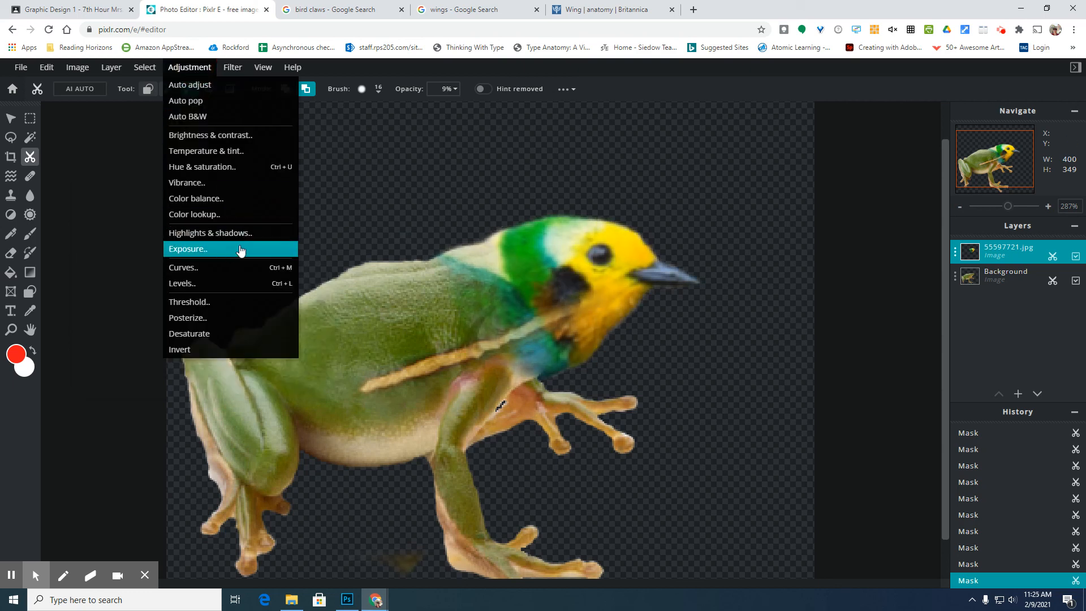